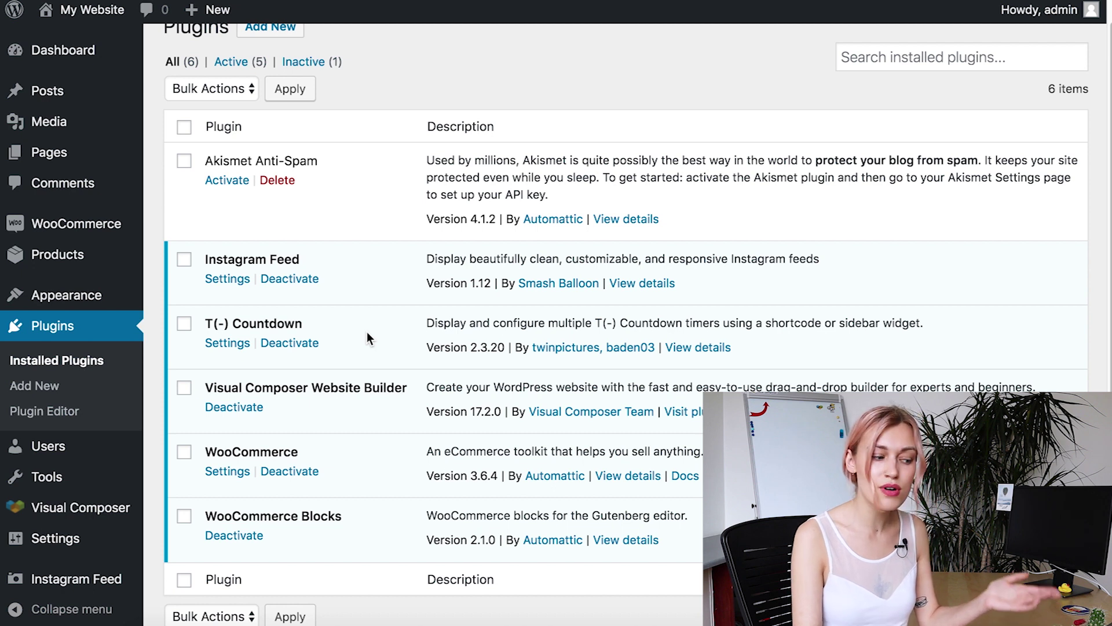
- From Appearance > Widgets, add the T(-) Countdown widget to the Sidebar area
mouse_move(103, 302)
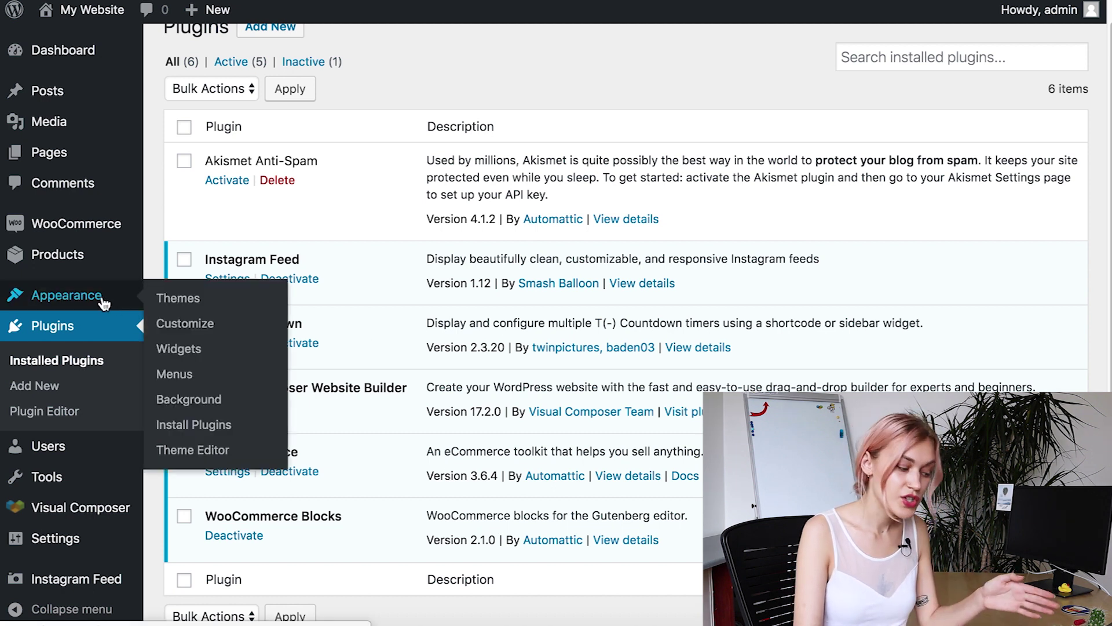
left_click(196, 361)
scroll(556, 400, "down", 3)
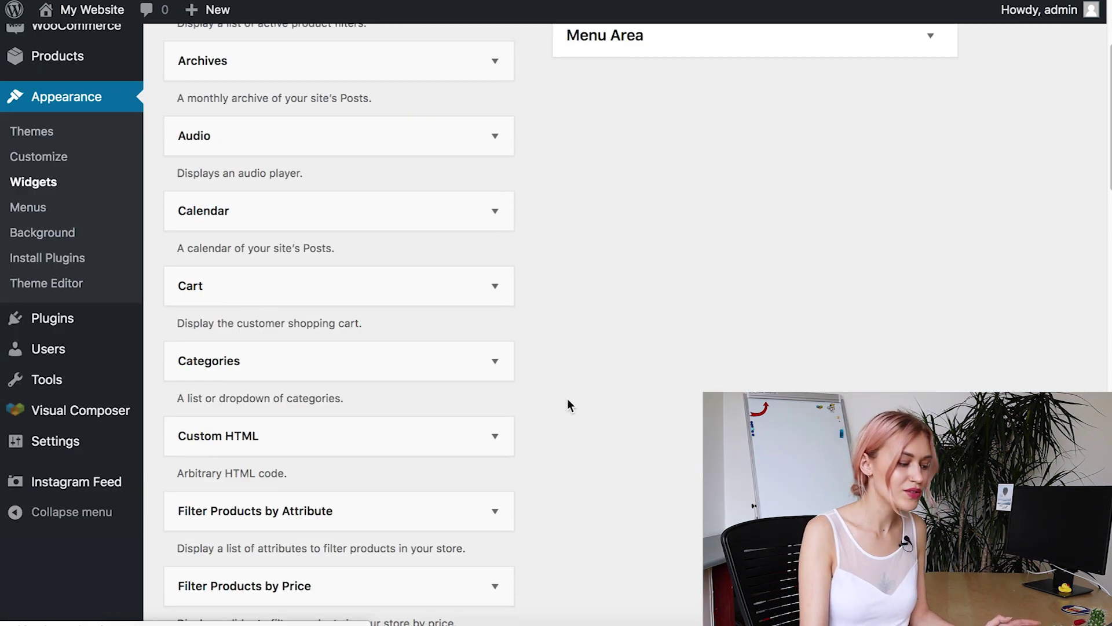
scroll(568, 400, "down", 12)
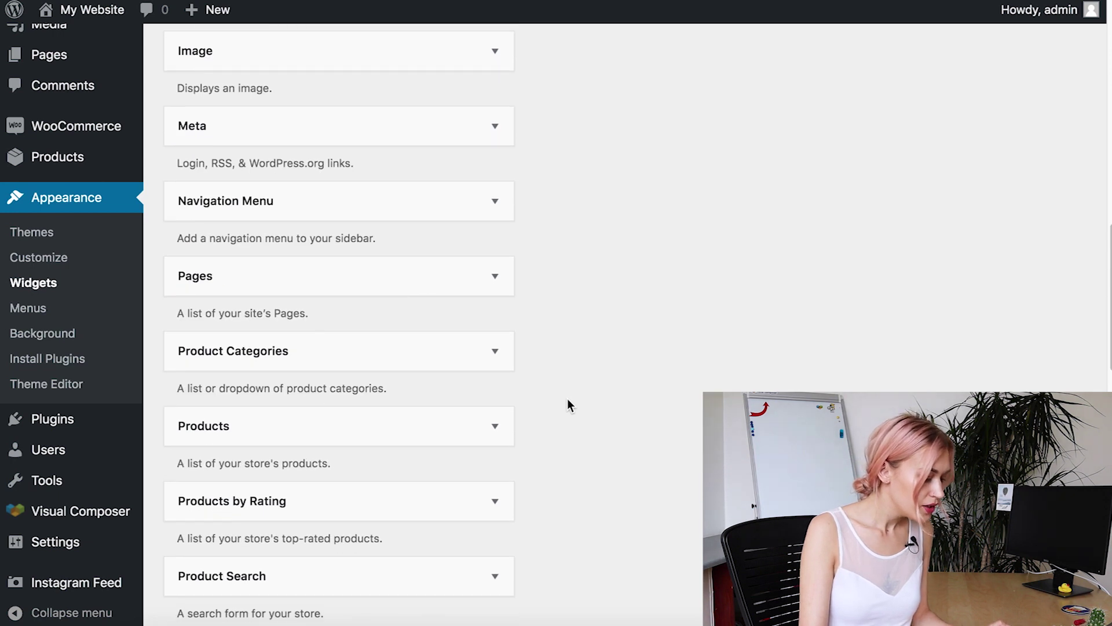
scroll(568, 405, "down", 15)
scroll(458, 362, "up", 4)
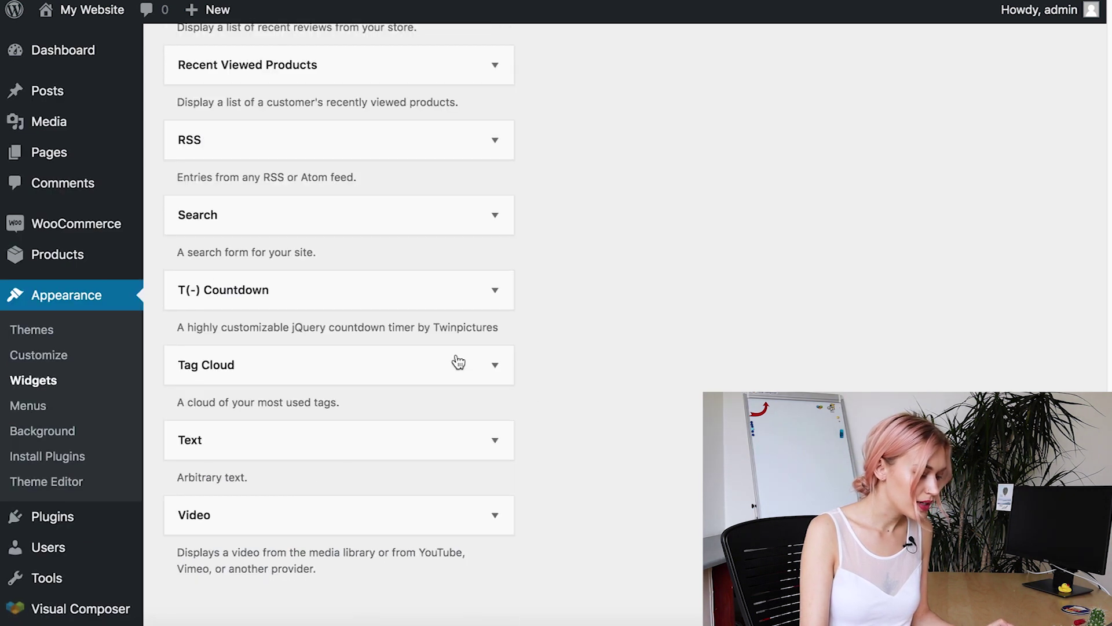
left_click(388, 306)
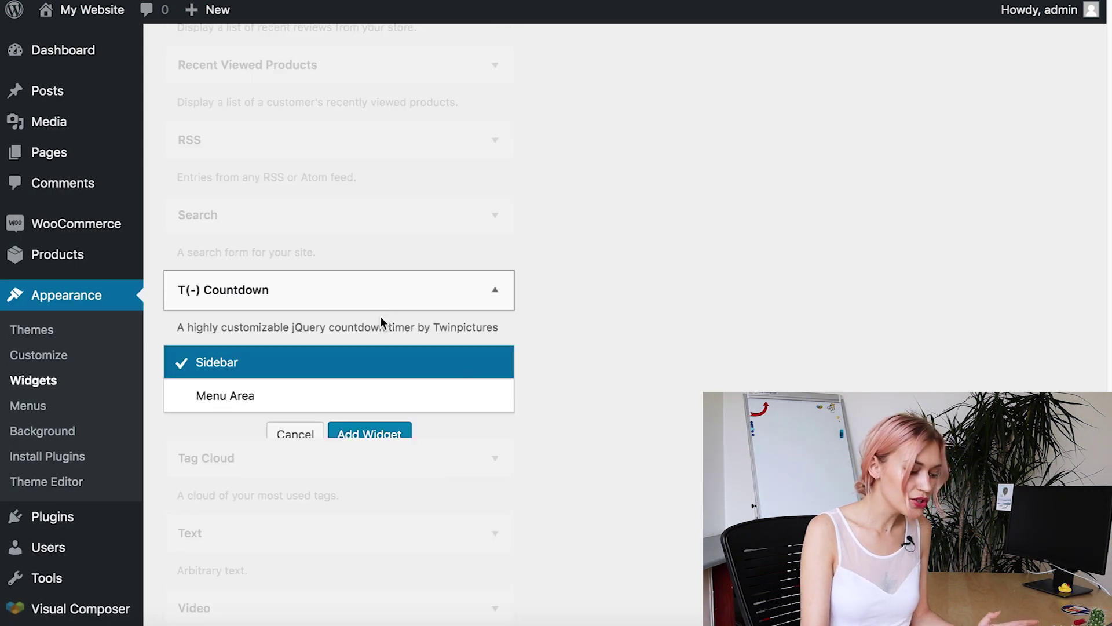
left_click(367, 436)
scroll(810, 386, "up", 8)
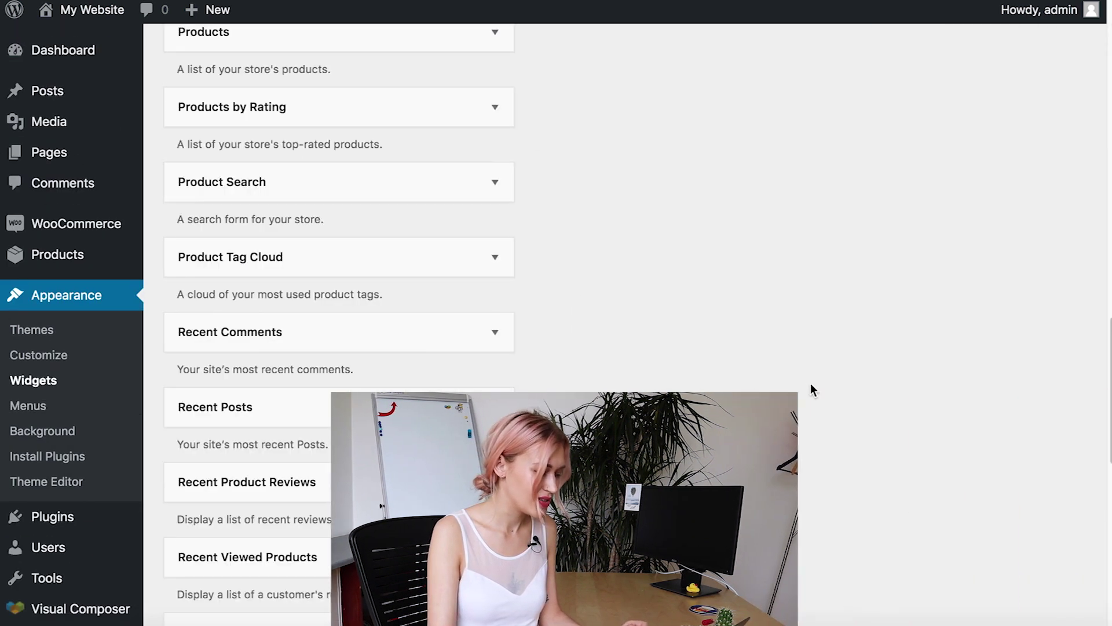
scroll(811, 383, "up", 10)
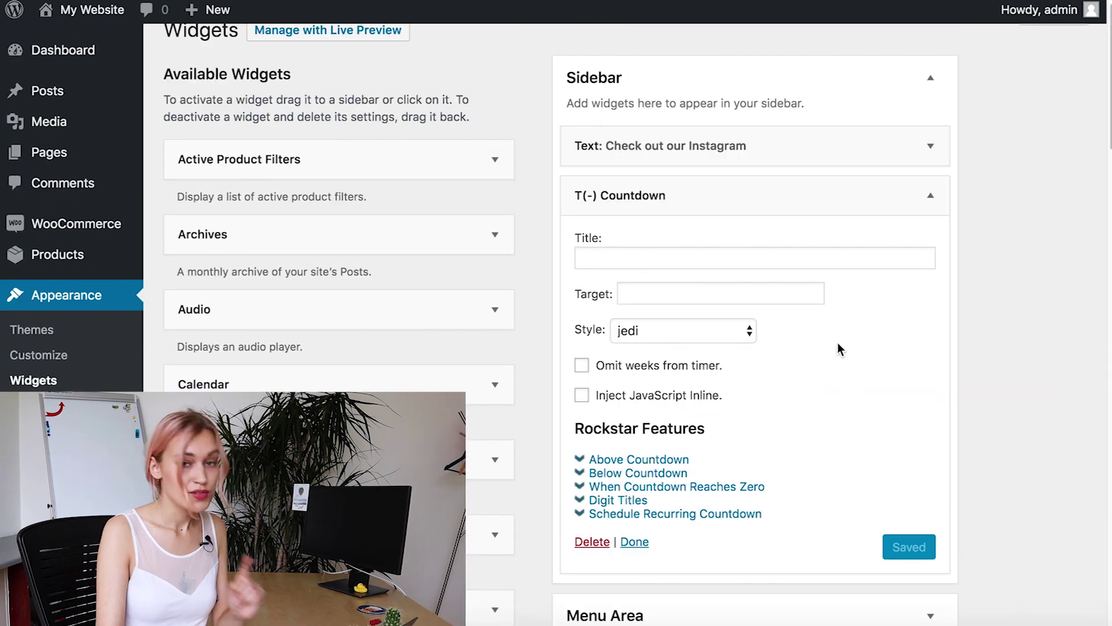
- Move the countdown widget above the Text widget and give it the title 'Big Sale'
left_click_drag(796, 206, 793, 139)
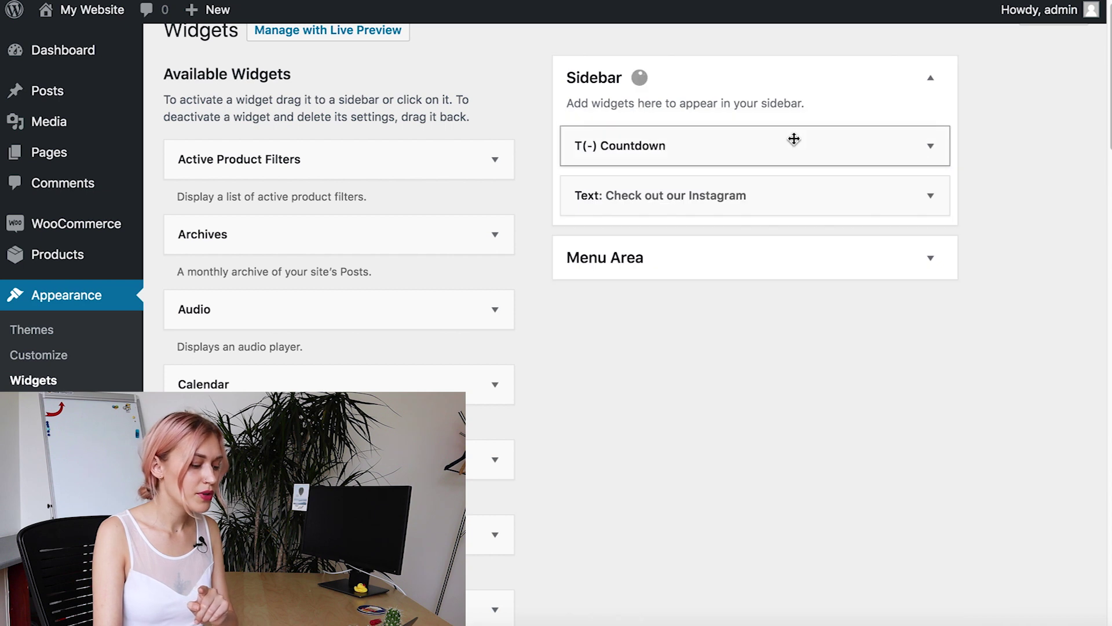
left_click(929, 146)
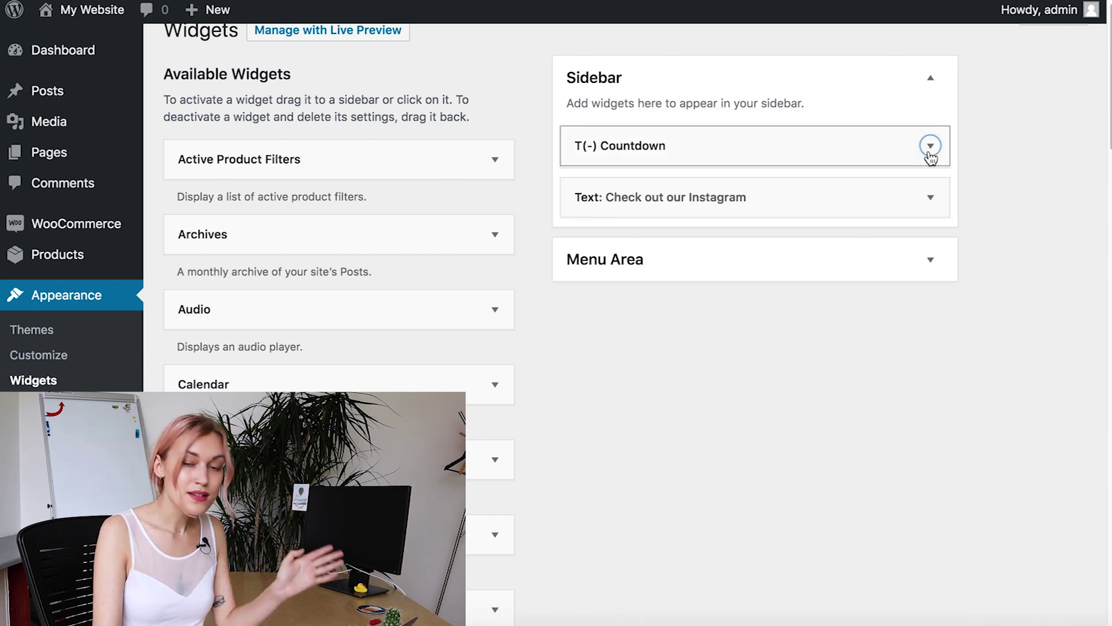
left_click(855, 207)
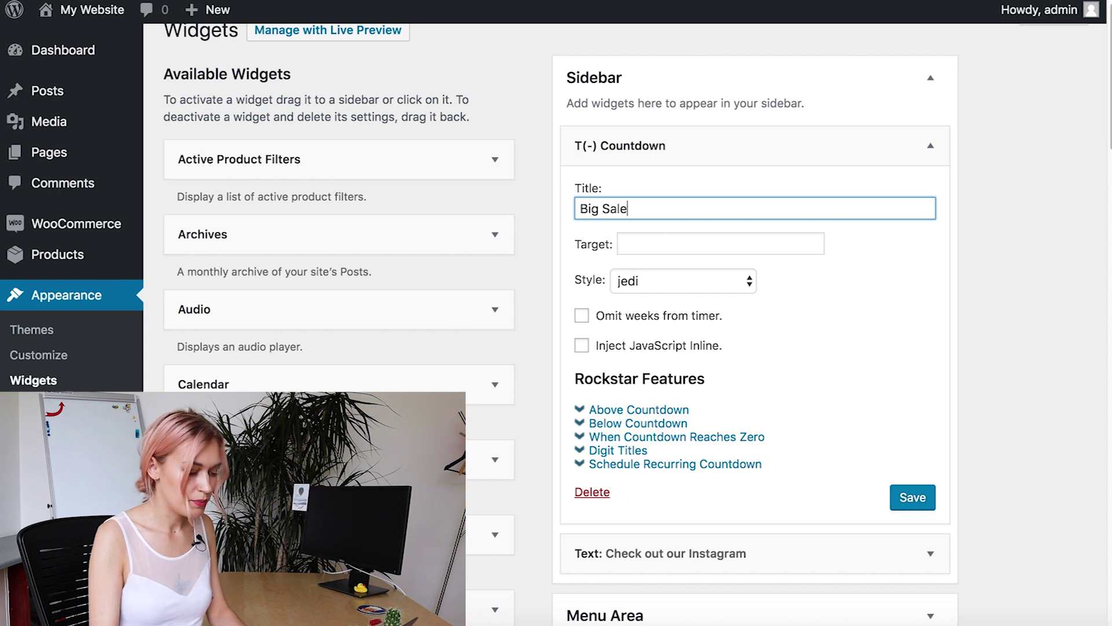
- Set the countdown target to June 14, 2019 05:12:07
left_click(809, 244)
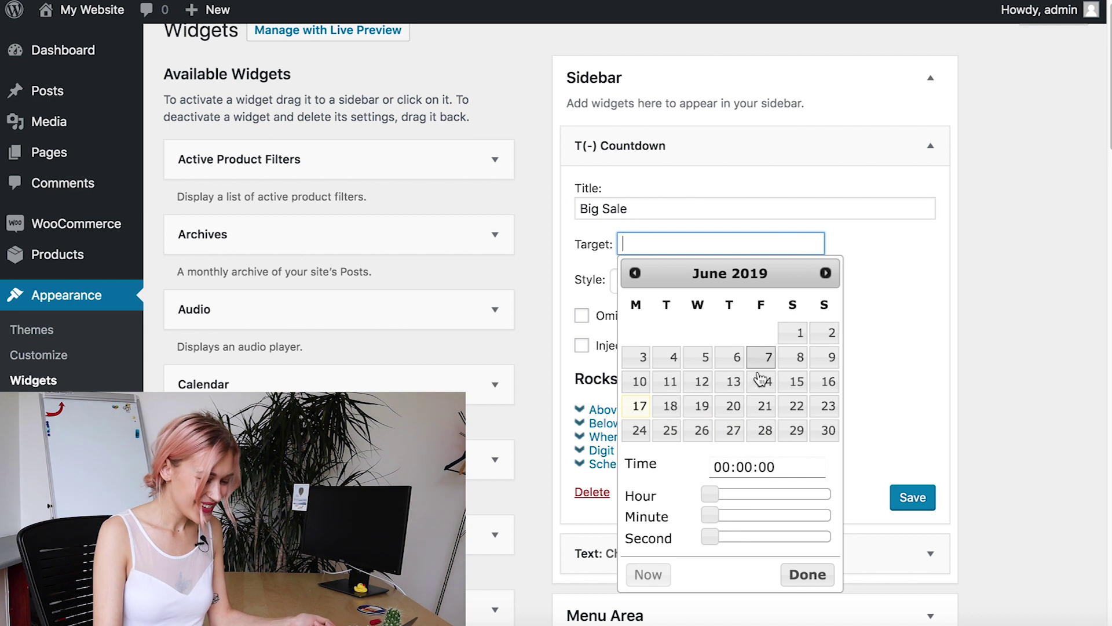
left_click(764, 382)
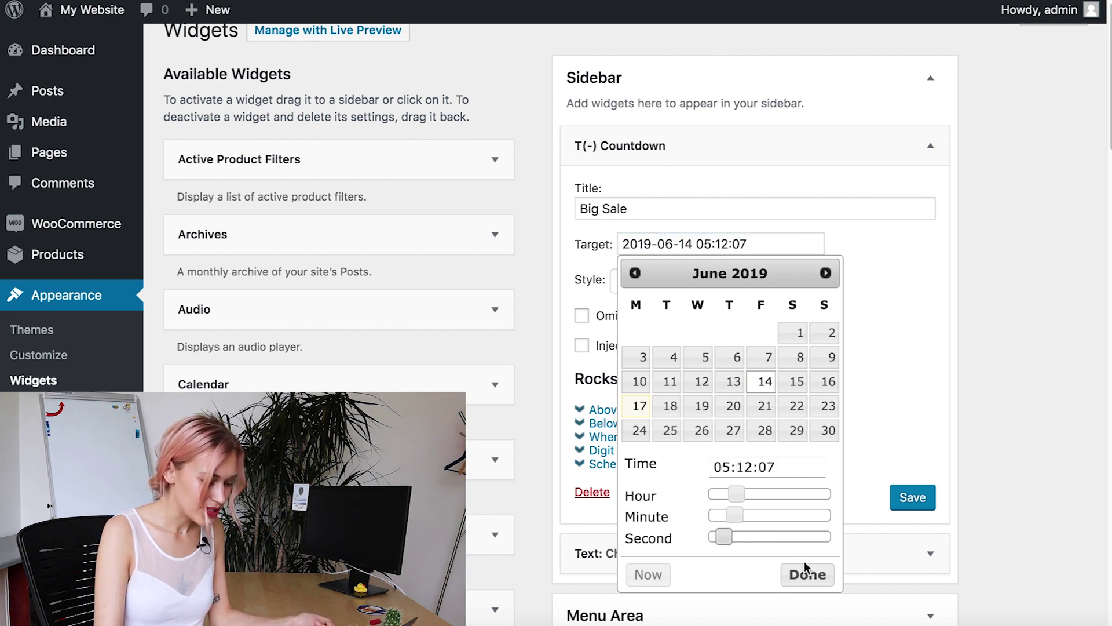
left_click(812, 576)
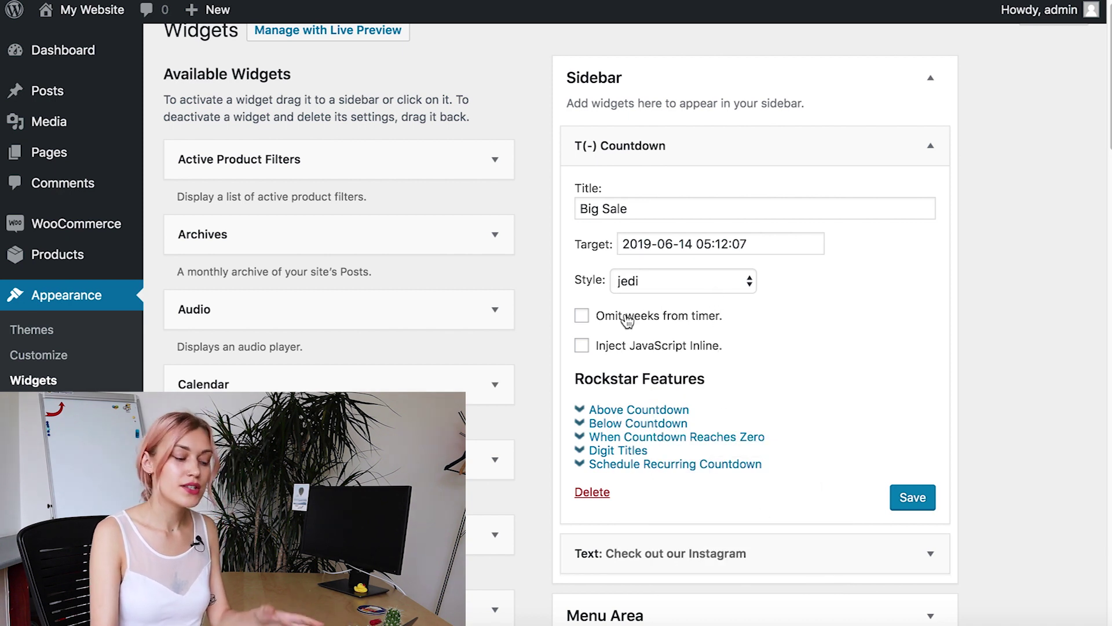
- Omit weeks, choose the hoth style, and save the widget
left_click(583, 317)
left_click(655, 286)
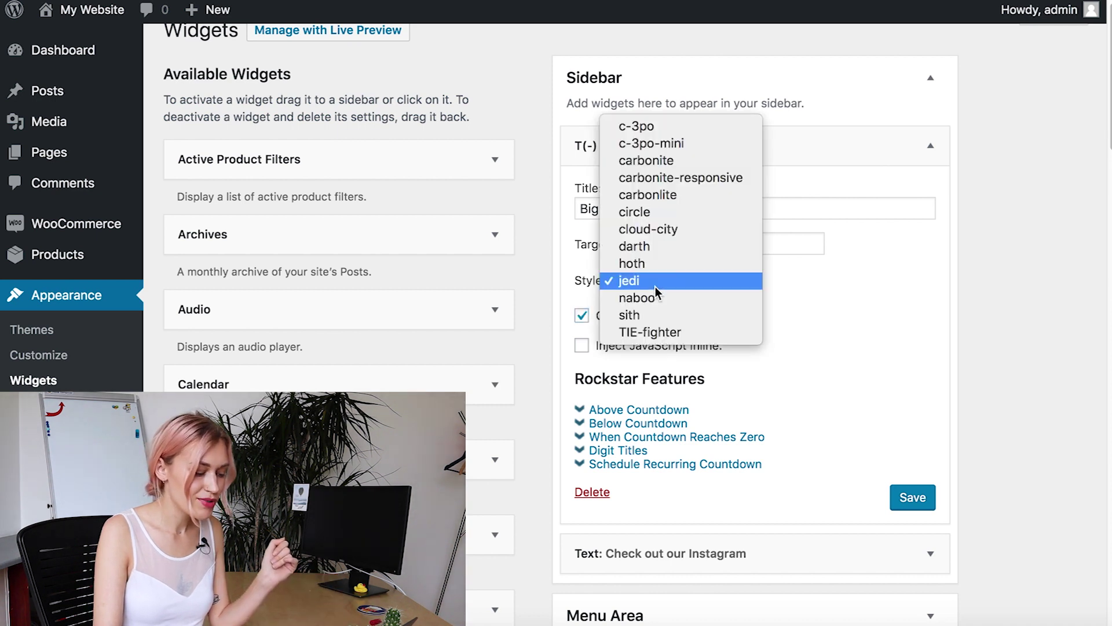
left_click(632, 263)
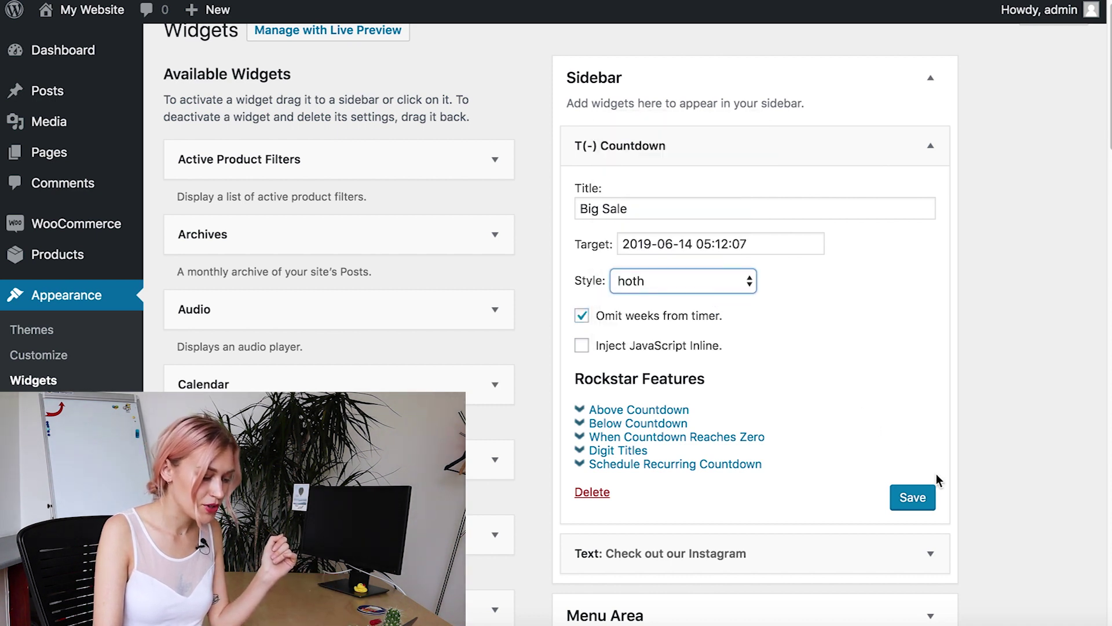
left_click(927, 497)
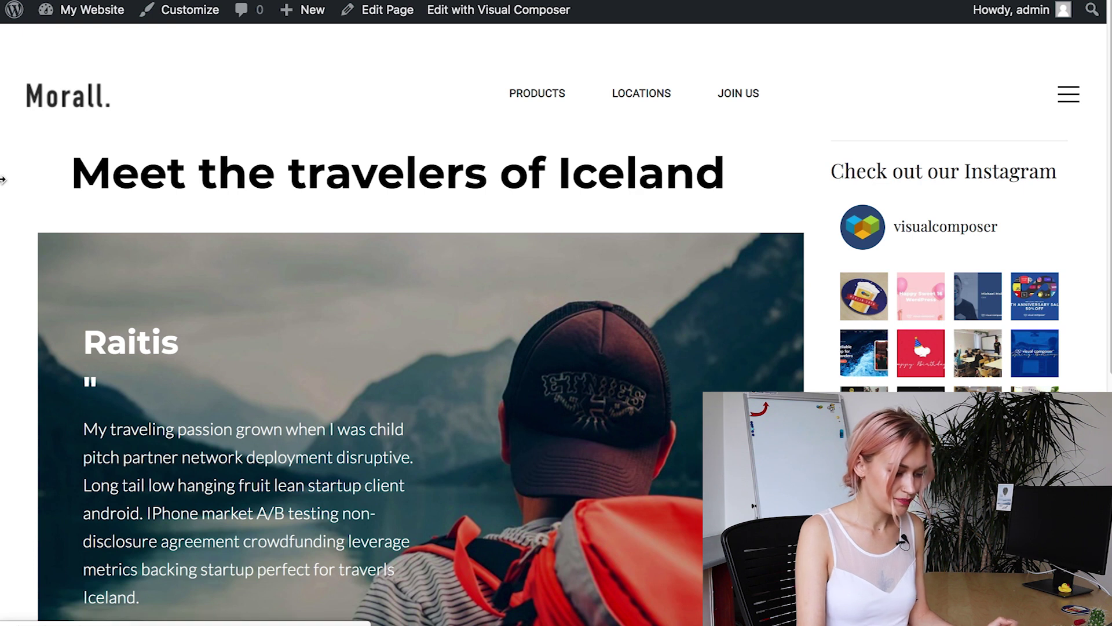
key("ctrl+r")
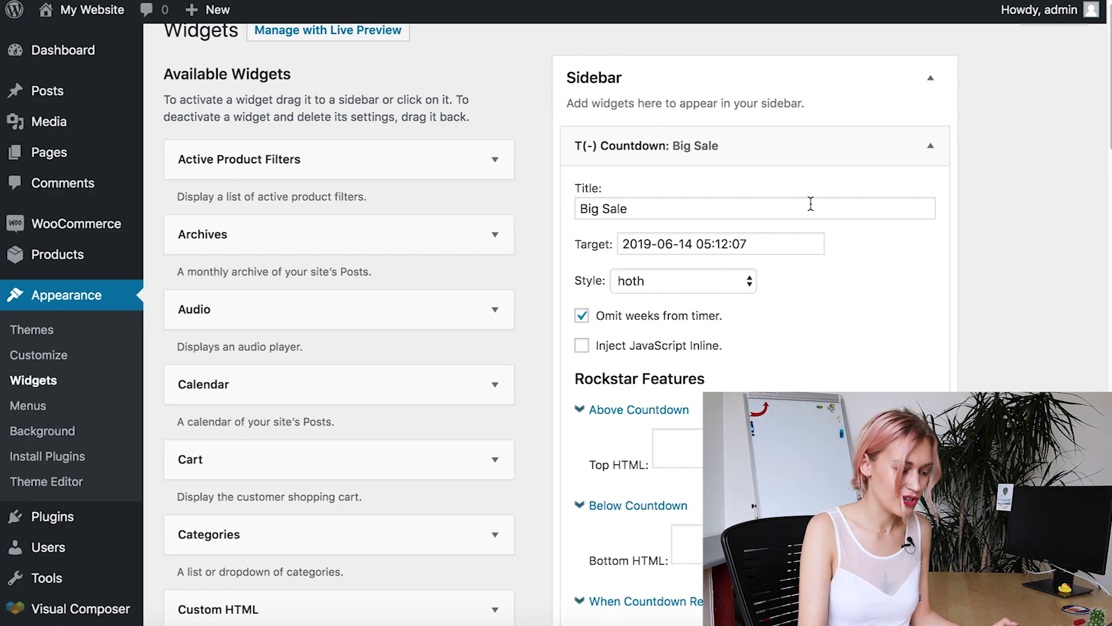
- Switch the Big Sale widget's style to c-3po and reload the site to check it
left_click(701, 284)
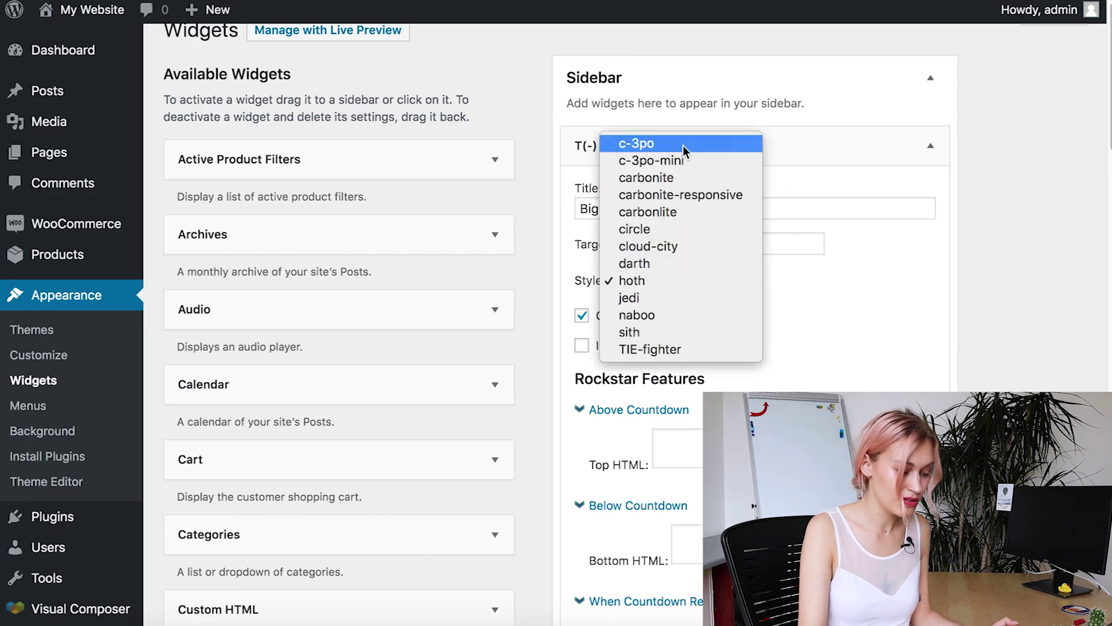
key("Escape")
scroll(875, 279, "down", 15)
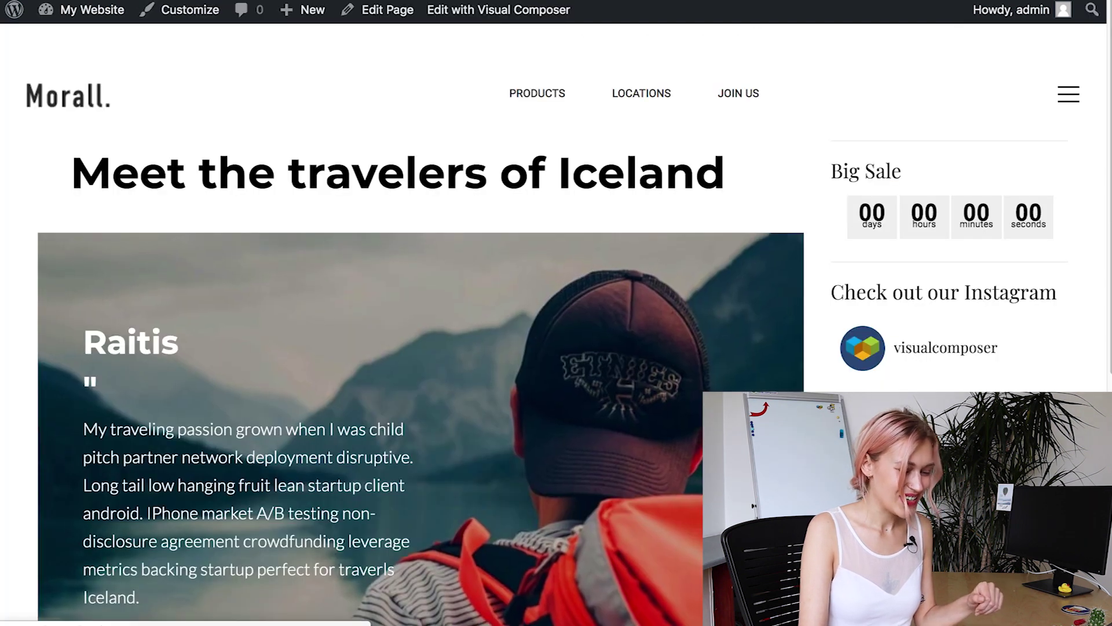
key("ctrl+r")
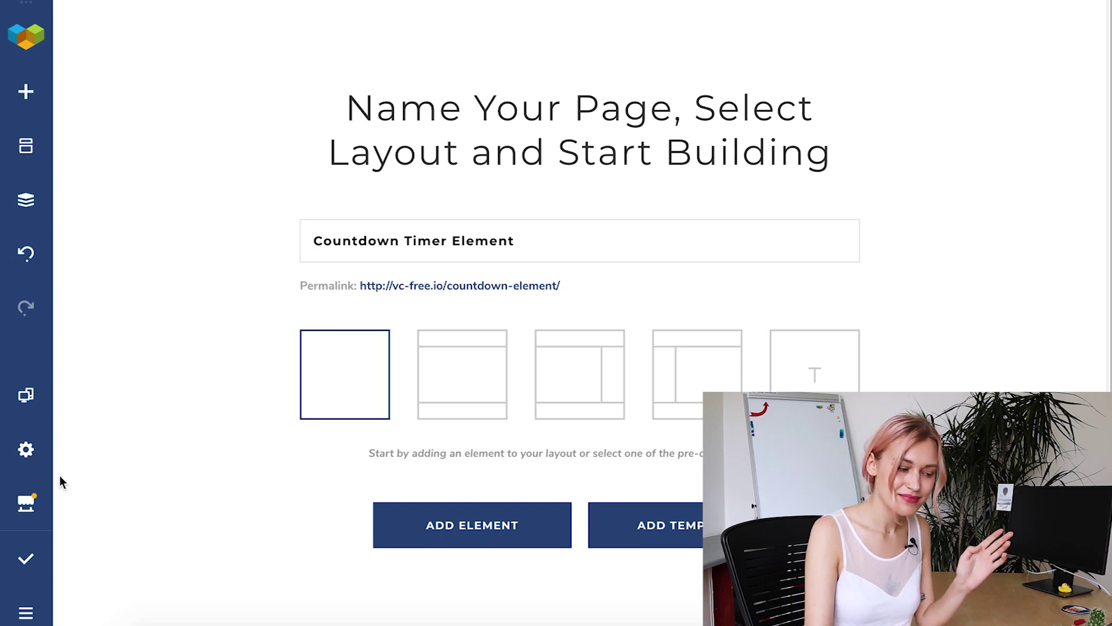
- Search the element library for 'count' and insert the Countdown Timer element
left_click(43, 499)
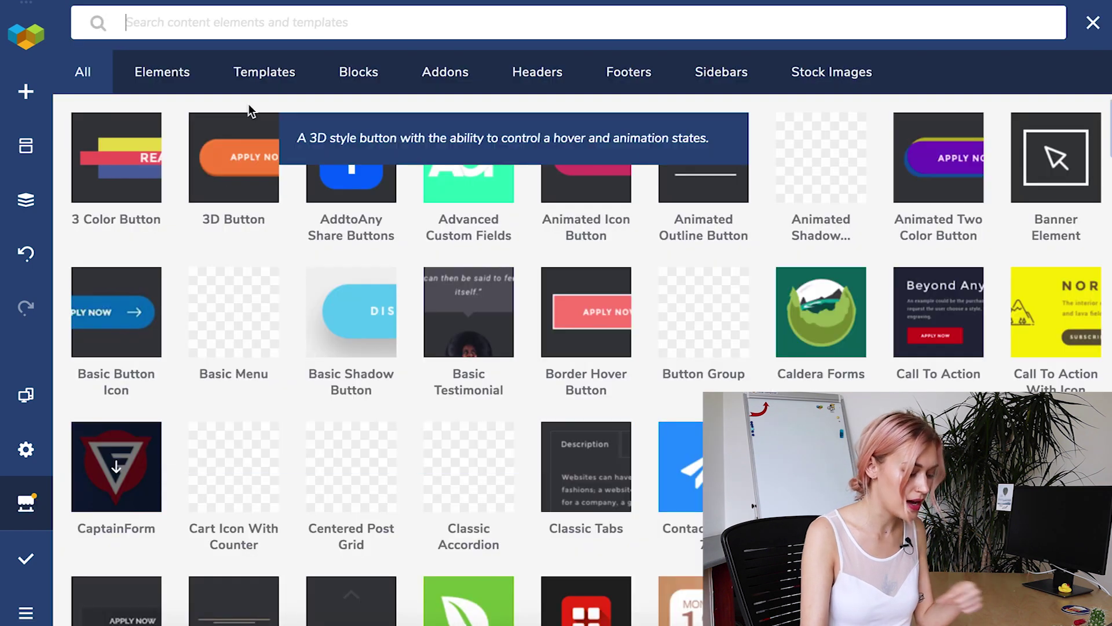
mouse_move(267, 98)
type("do")
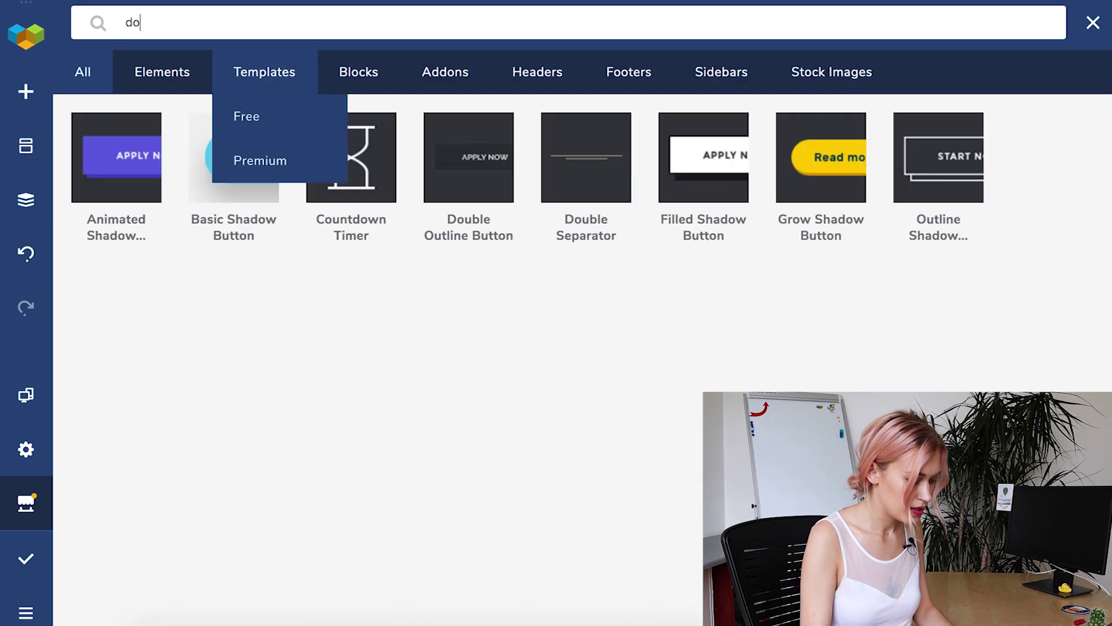
key("BackSpace")
key("BackSpace")
type("count")
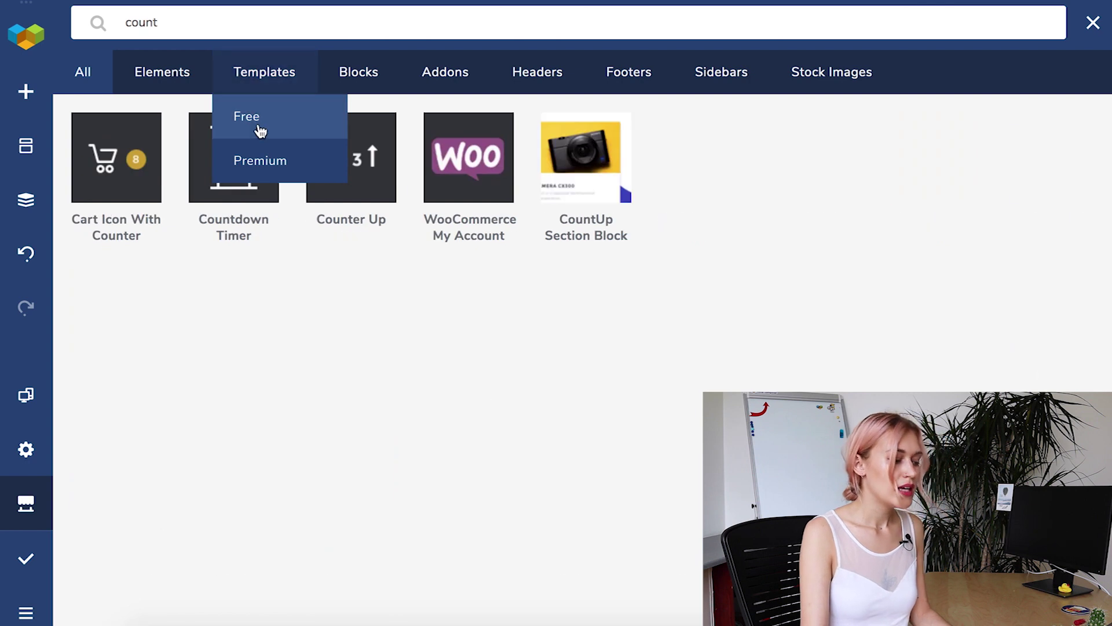
mouse_move(211, 195)
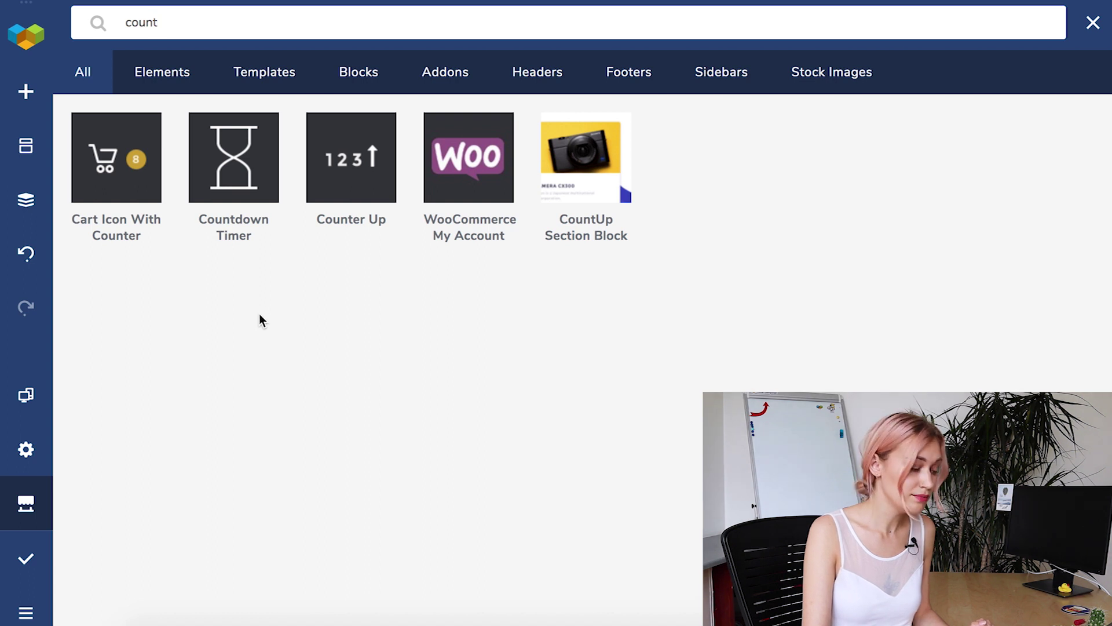
mouse_move(235, 165)
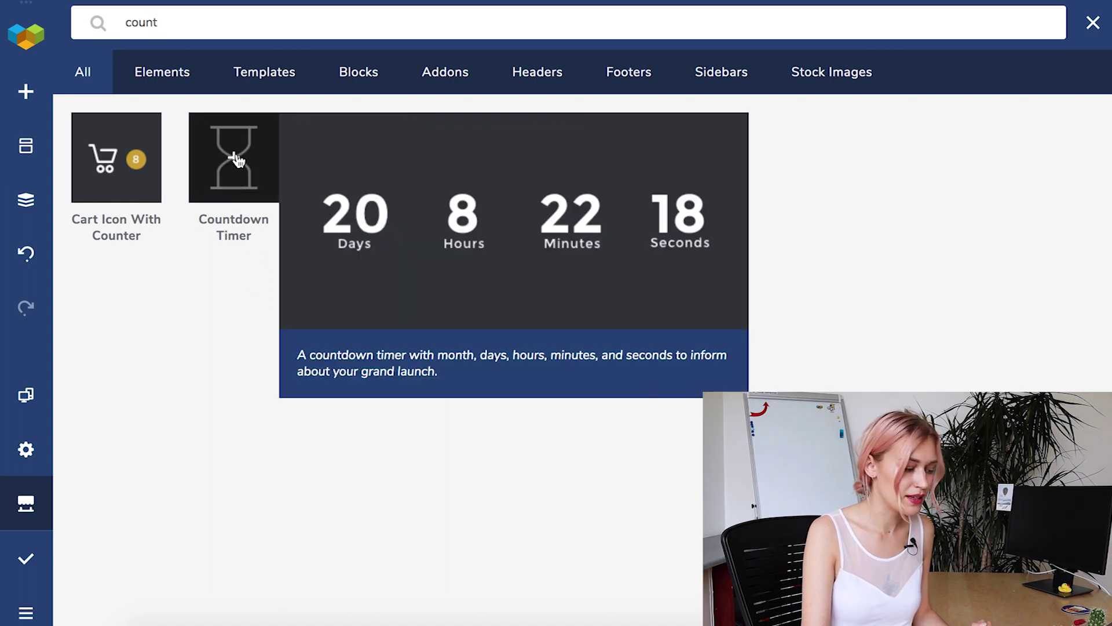
left_click(234, 159)
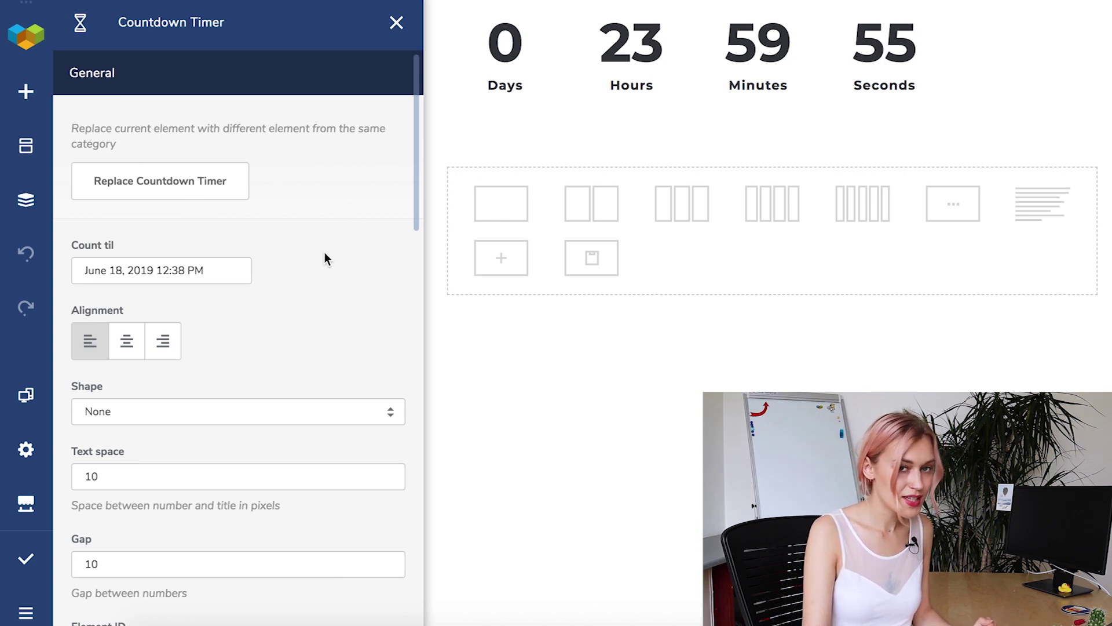
scroll(325, 254, "down", 3)
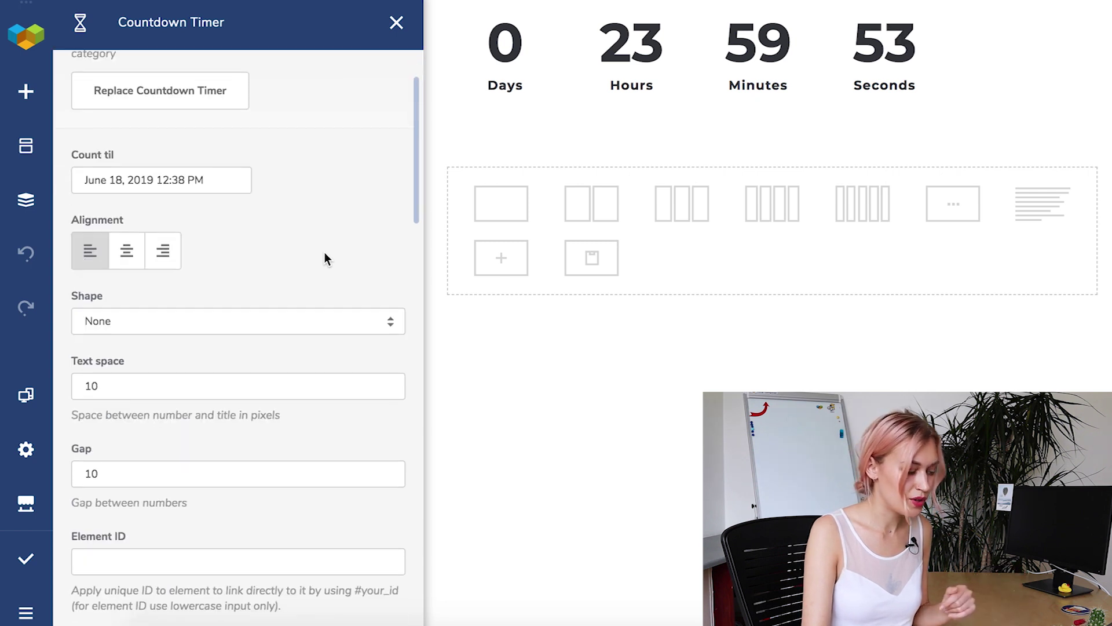
scroll(325, 254, "up", 1)
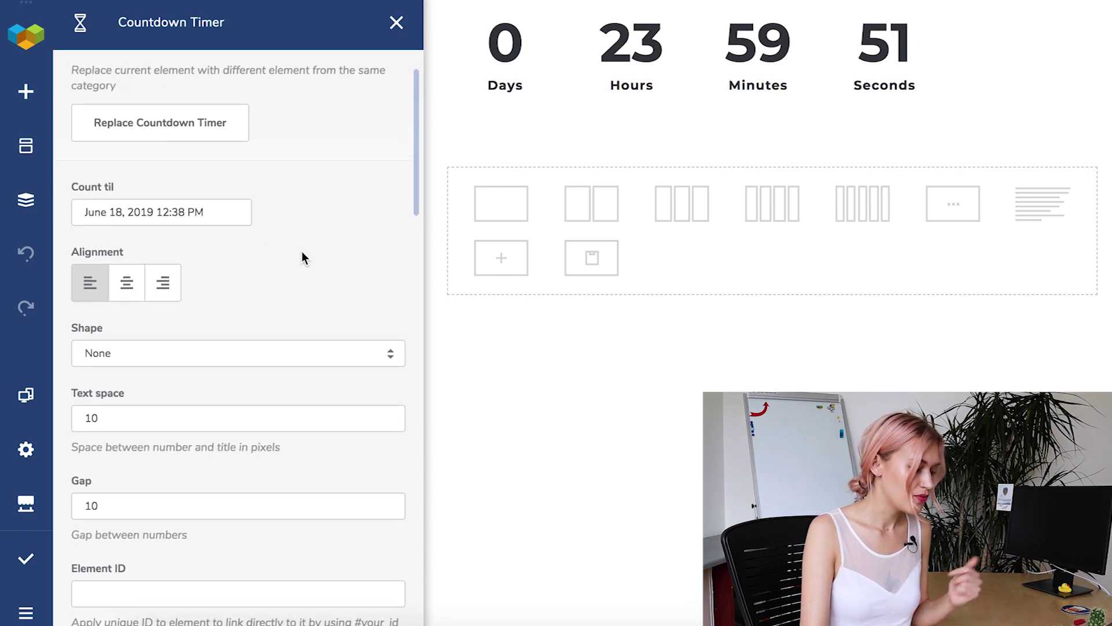
- Set the countdown's end to June 27, 2019 at 12:15 PM
left_click(243, 213)
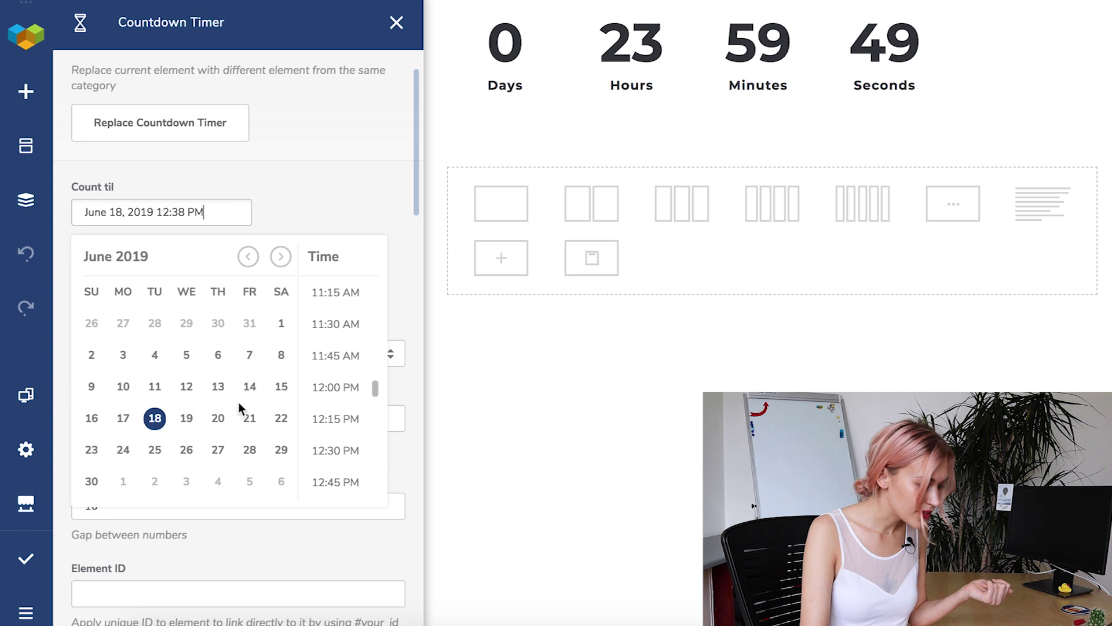
left_click(219, 450)
left_click(335, 418)
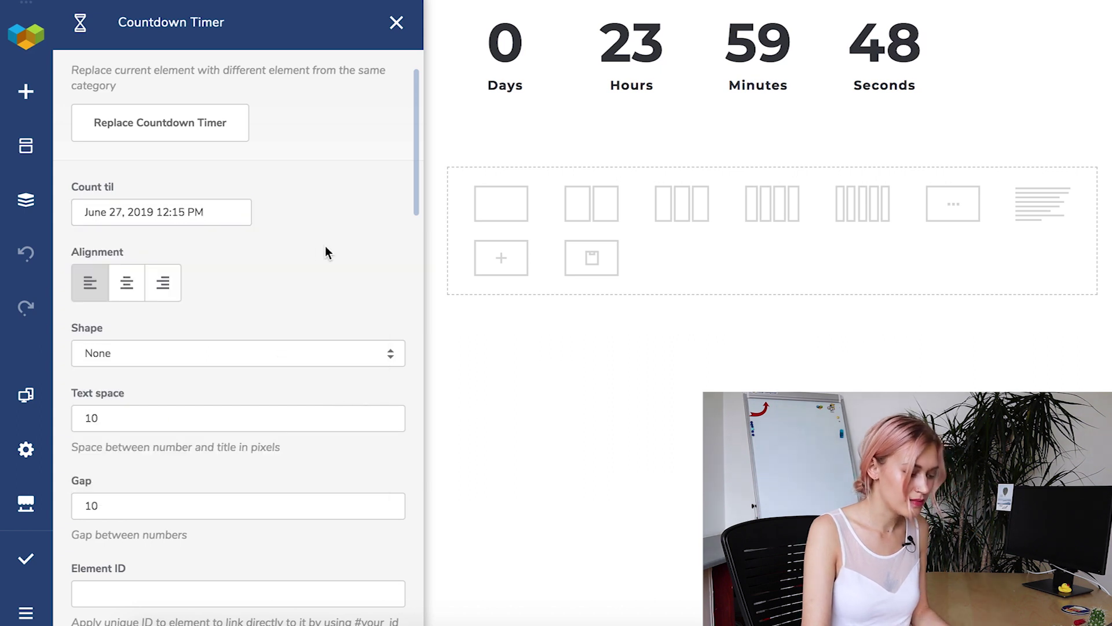
- Centre the countdown and give its numbers a circle outline shape
left_click(132, 283)
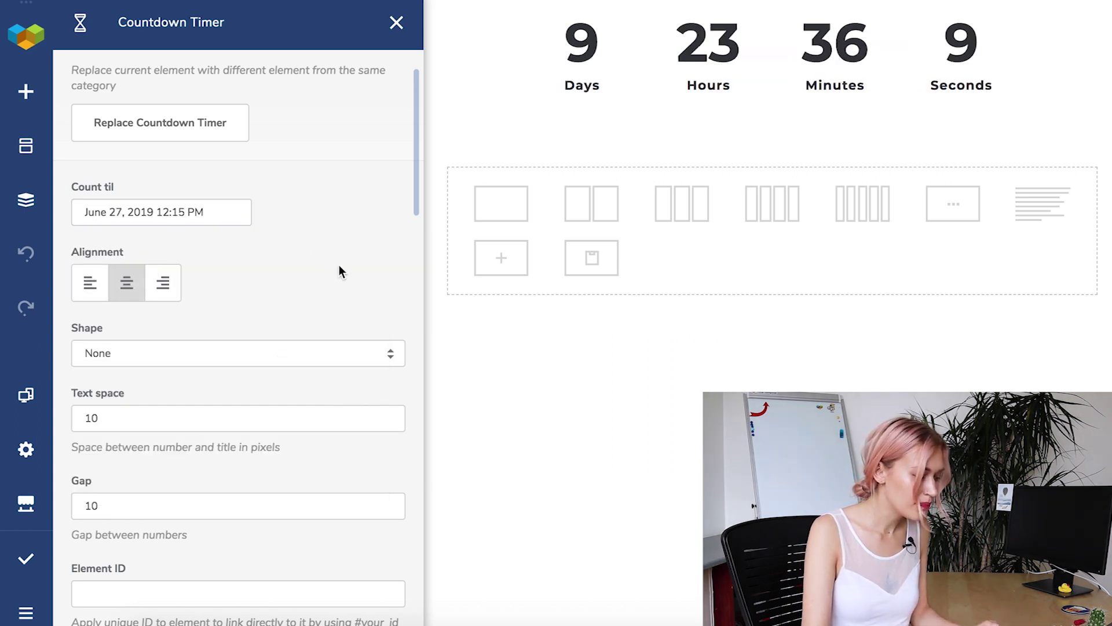
scroll(339, 265, "down", 4)
left_click(340, 238)
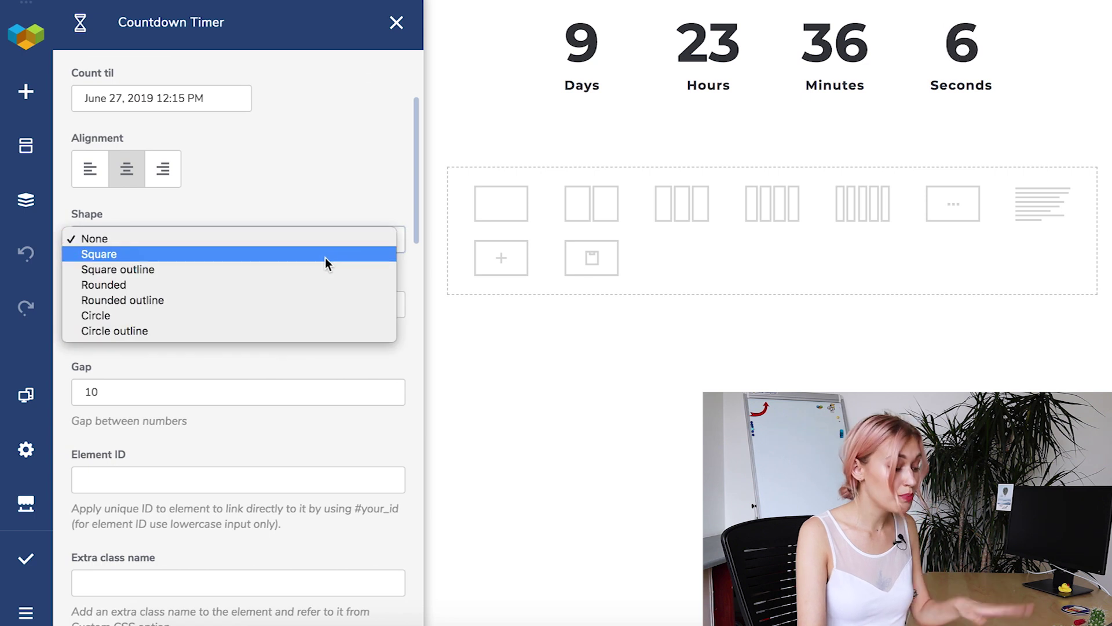
left_click(292, 330)
scroll(289, 216, "down", 1)
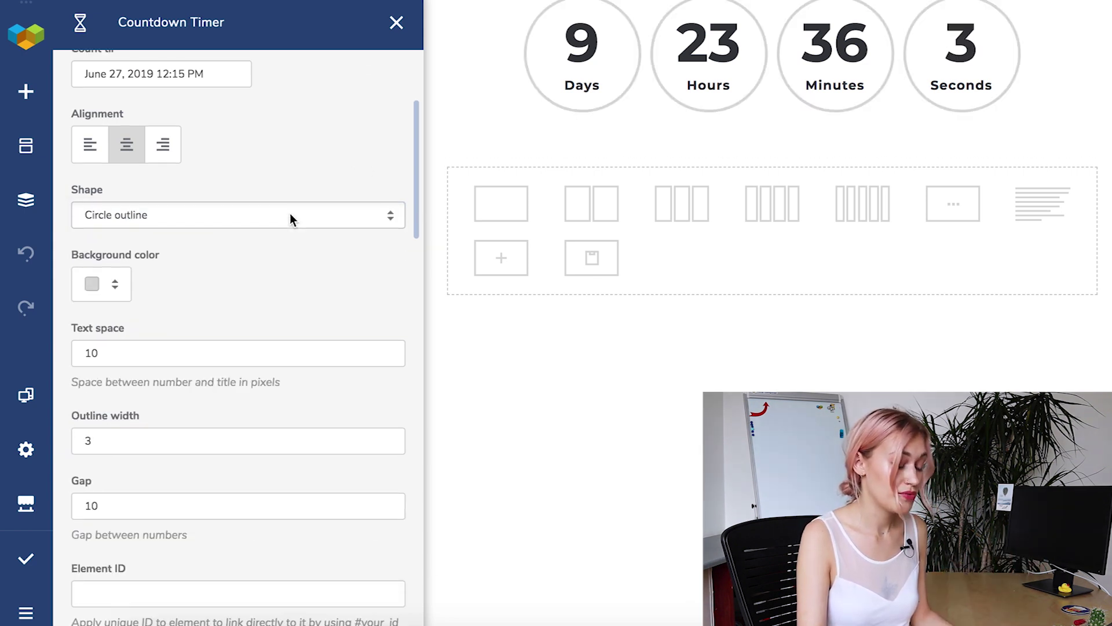
scroll(290, 219, "down", 3)
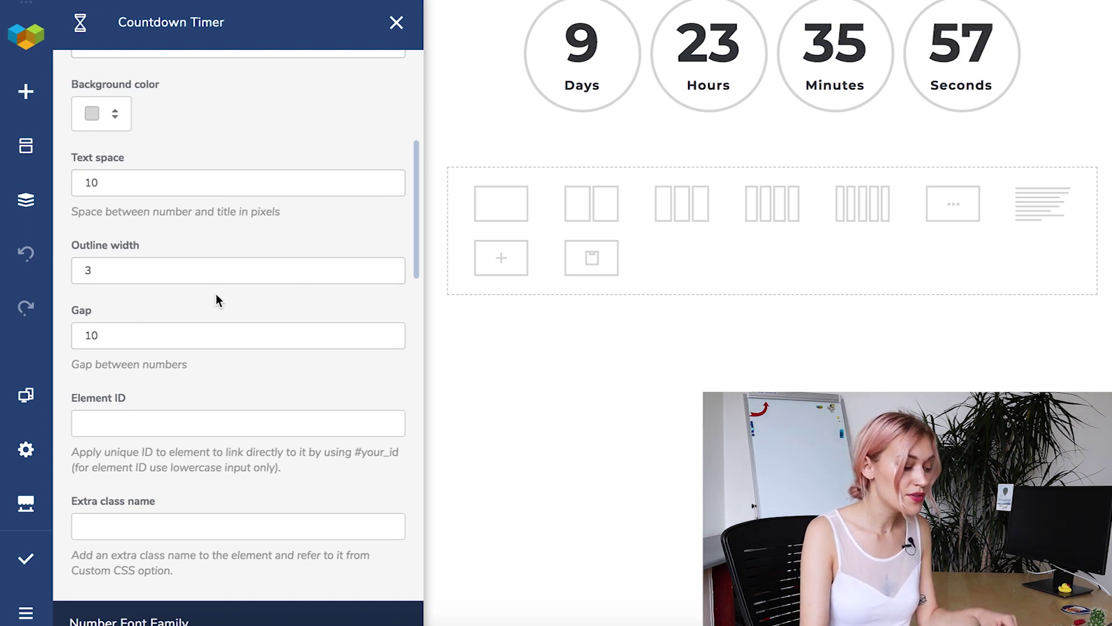
scroll(235, 294, "down", 10)
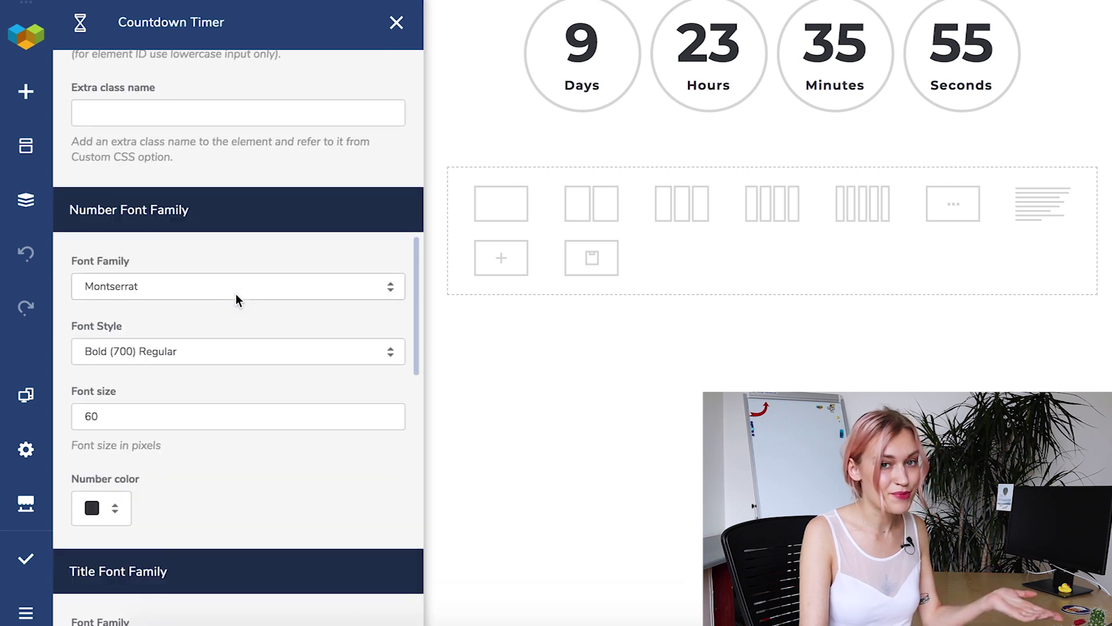
scroll(266, 307, "down", 2)
scroll(266, 307, "up", 8)
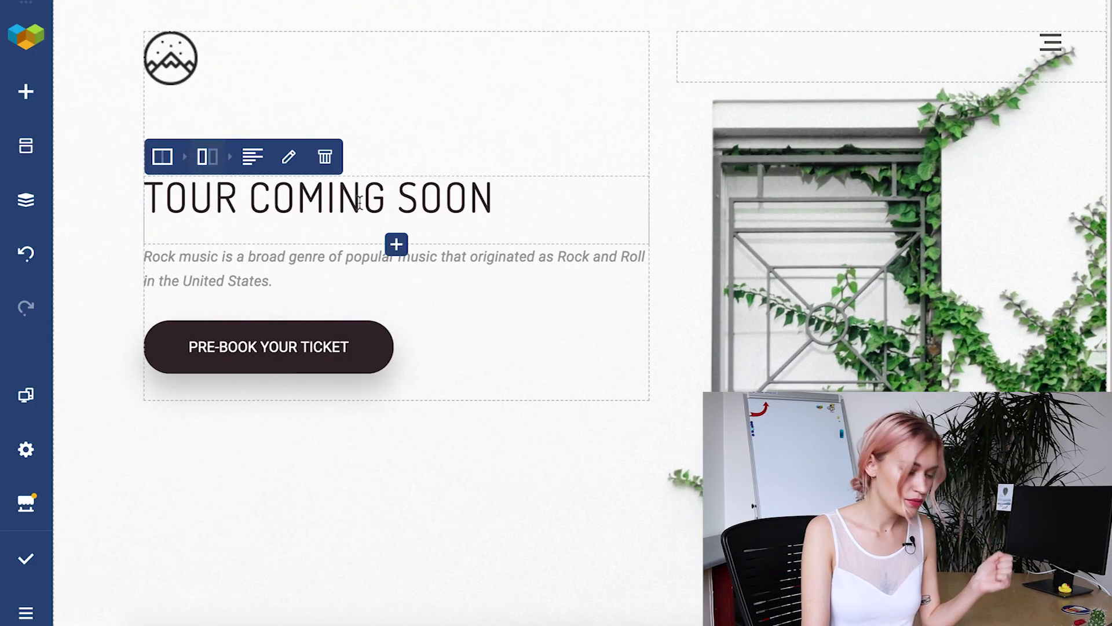
- Insert a Countdown Timer element below the TOUR COMING SOON heading
left_click(396, 243)
type("a")
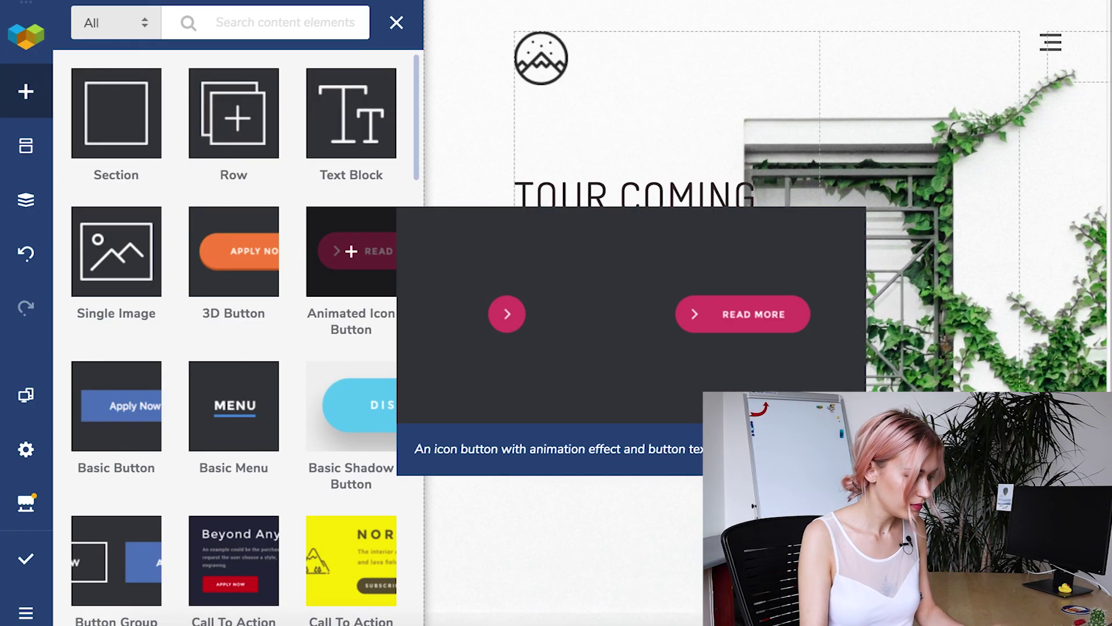
type("count")
mouse_move(116, 116)
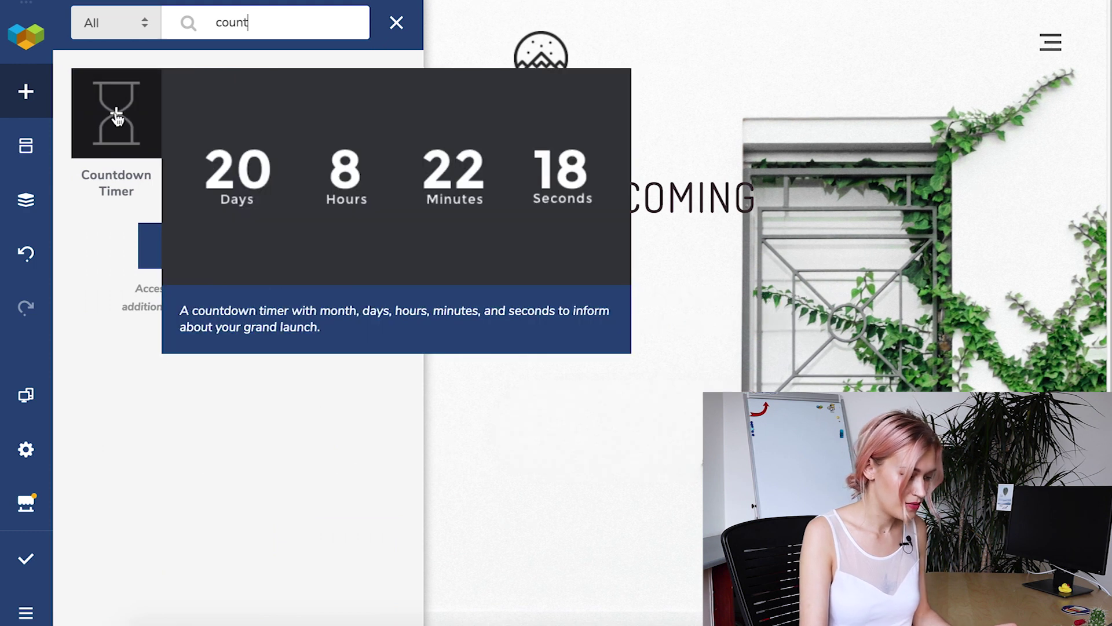
left_click(118, 116)
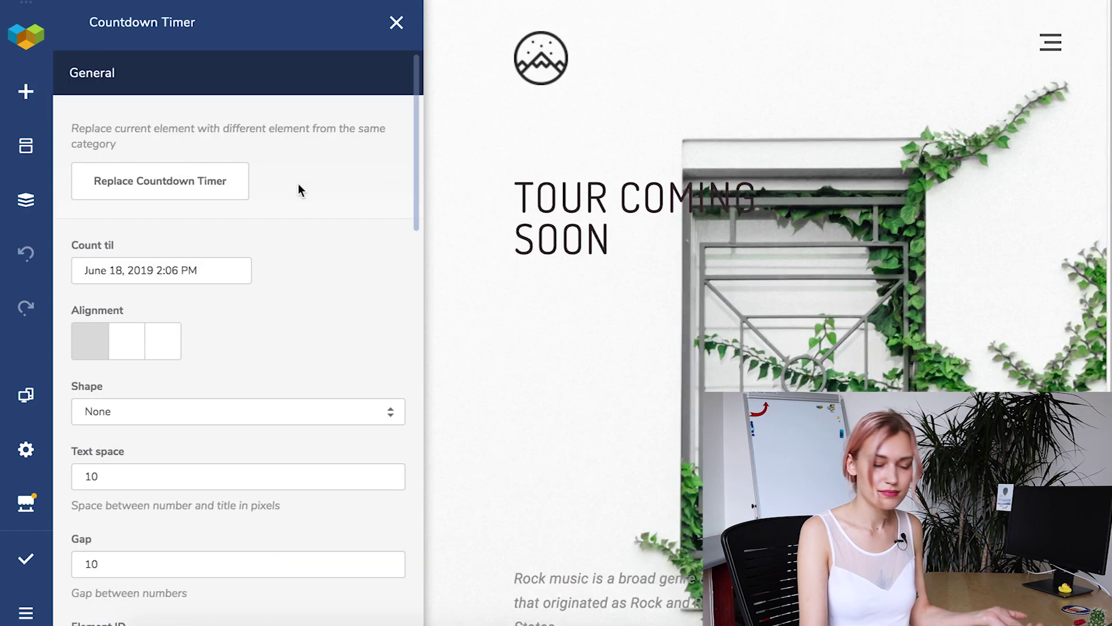
- Set the new countdown's shape to Circle outline
scroll(335, 219, "down", 4)
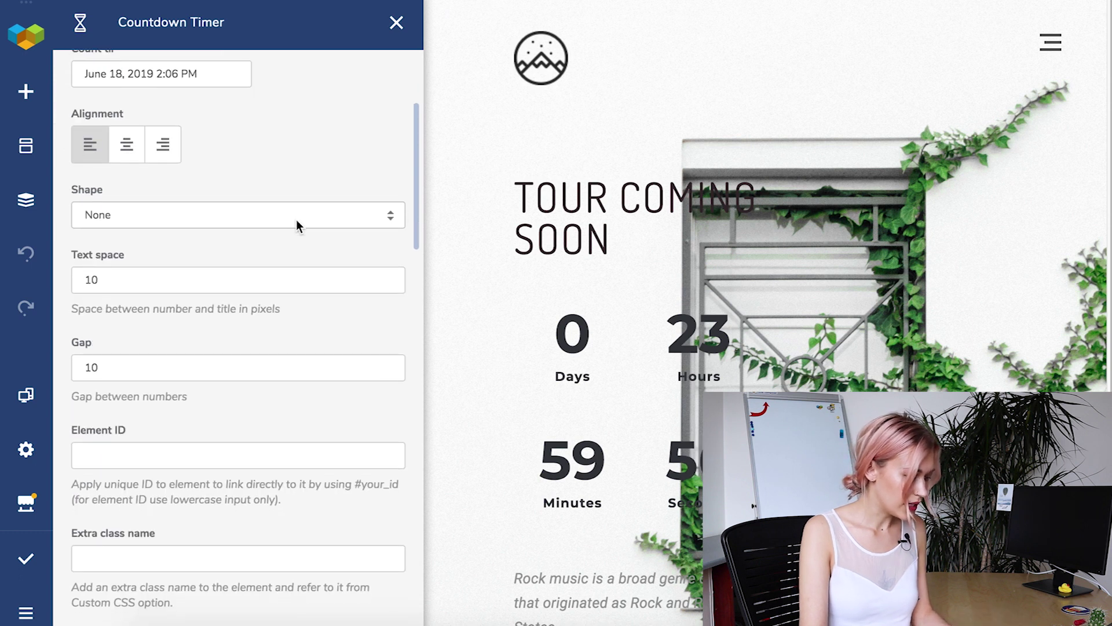
scroll(296, 221, "down", 1)
left_click(307, 169)
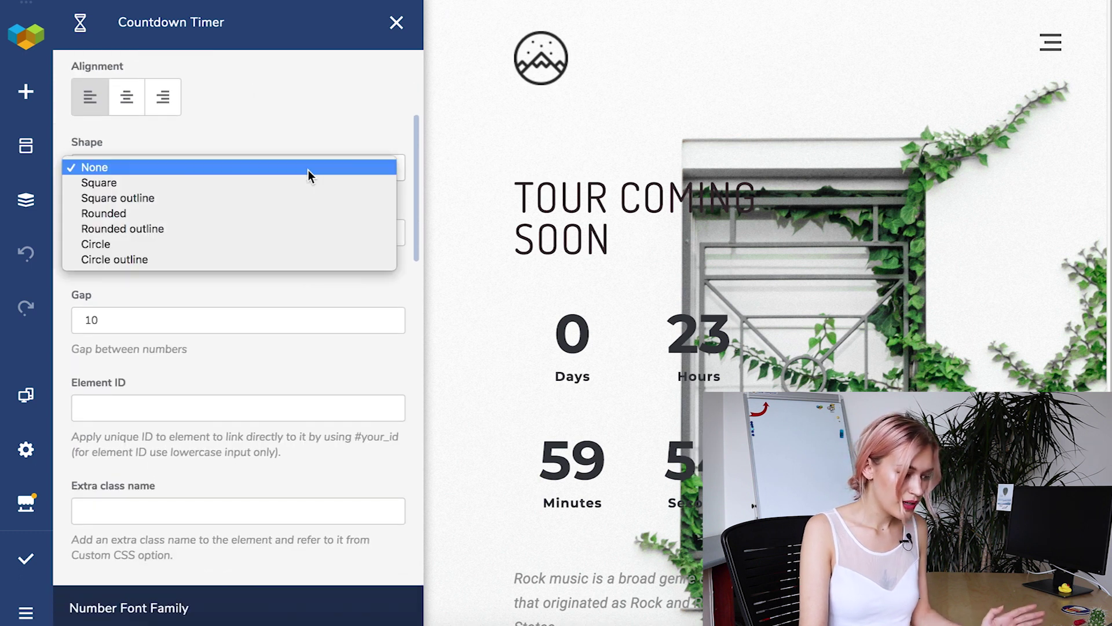
left_click(265, 259)
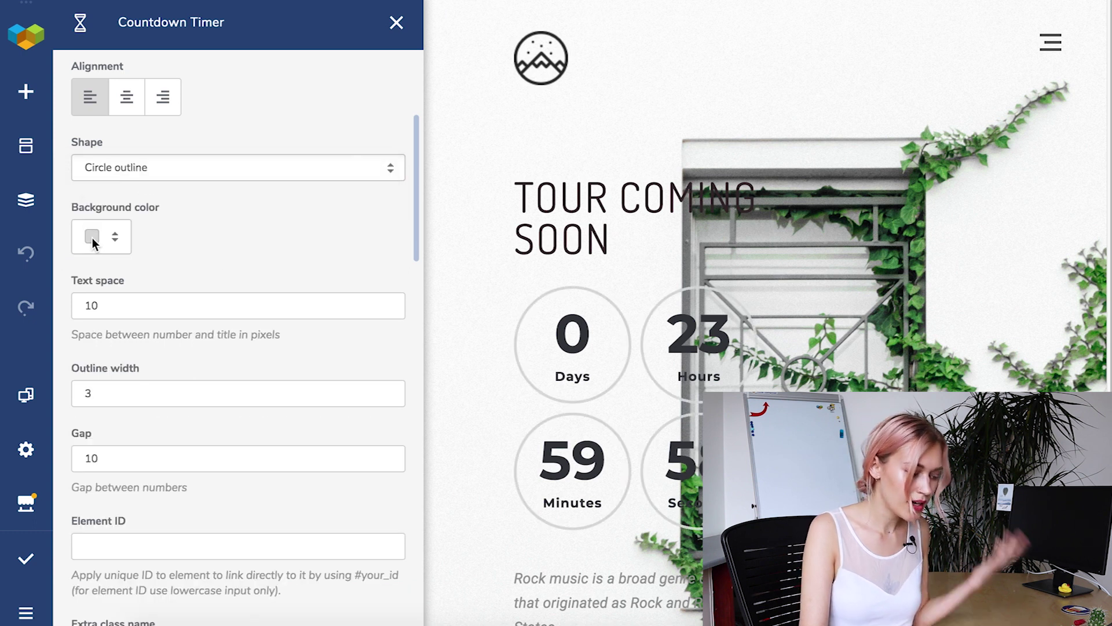
- Make the countdown's circle outlines green
left_click(93, 237)
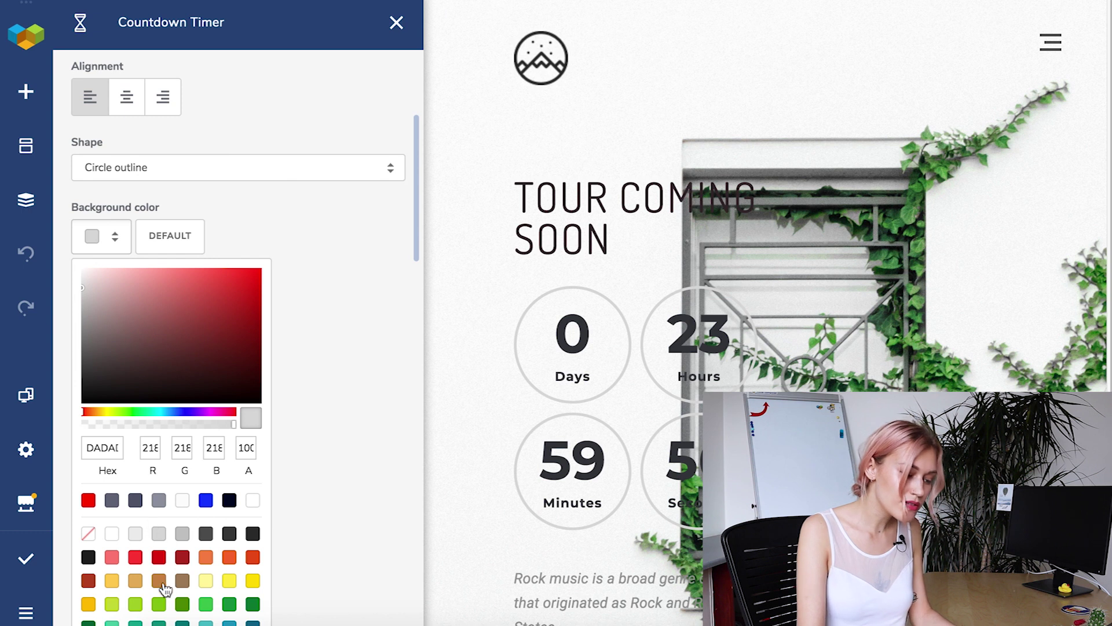
left_click(182, 603)
left_click(362, 294)
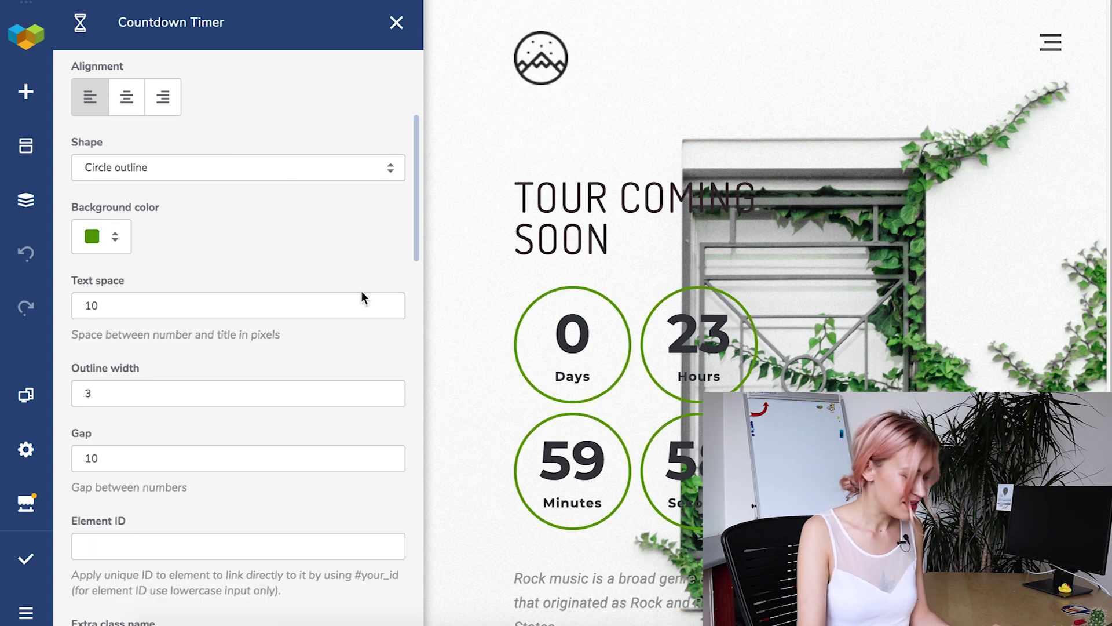
- Reduce the number font size from 60 to 45 and close the settings panel
scroll(305, 235, "down", 8)
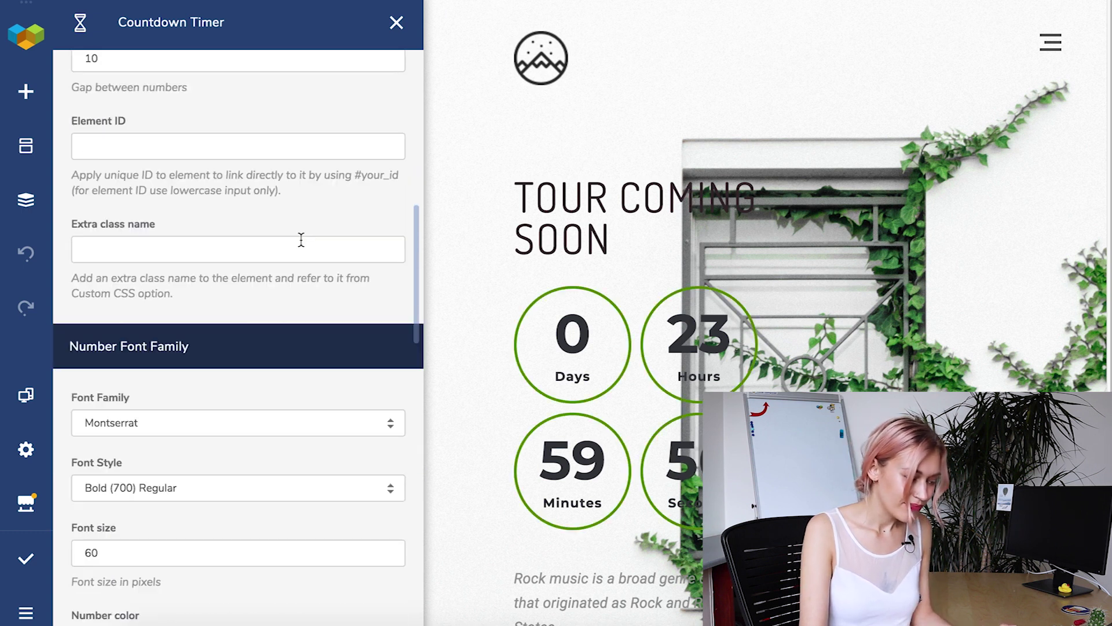
scroll(302, 246, "down", 1)
left_click_drag(105, 427, 65, 430)
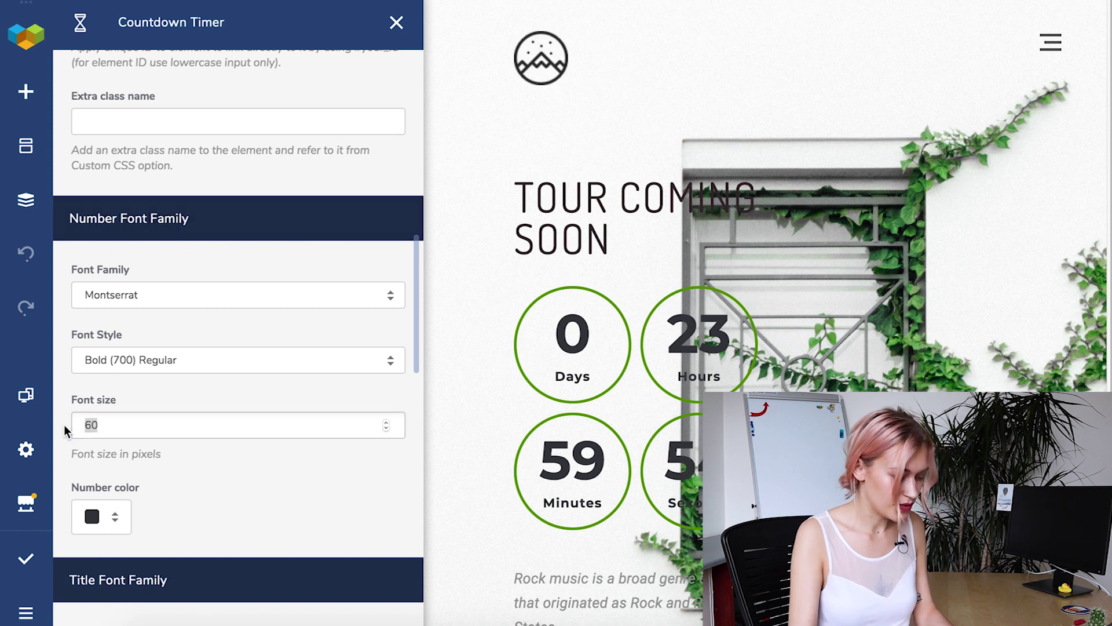
type("45")
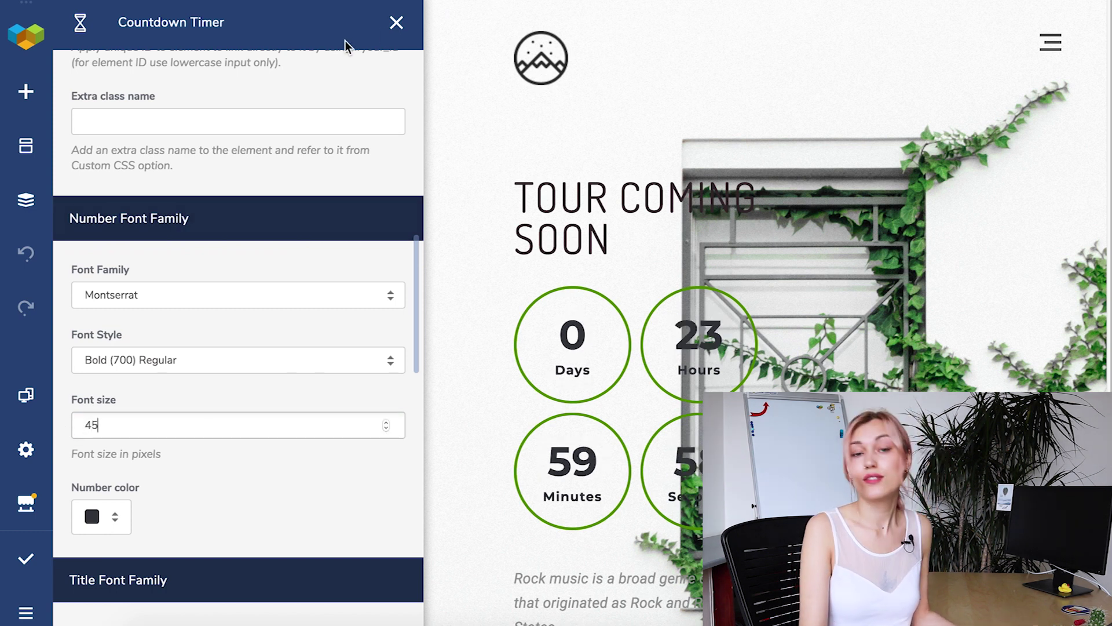
scroll(318, 172, "down", 5)
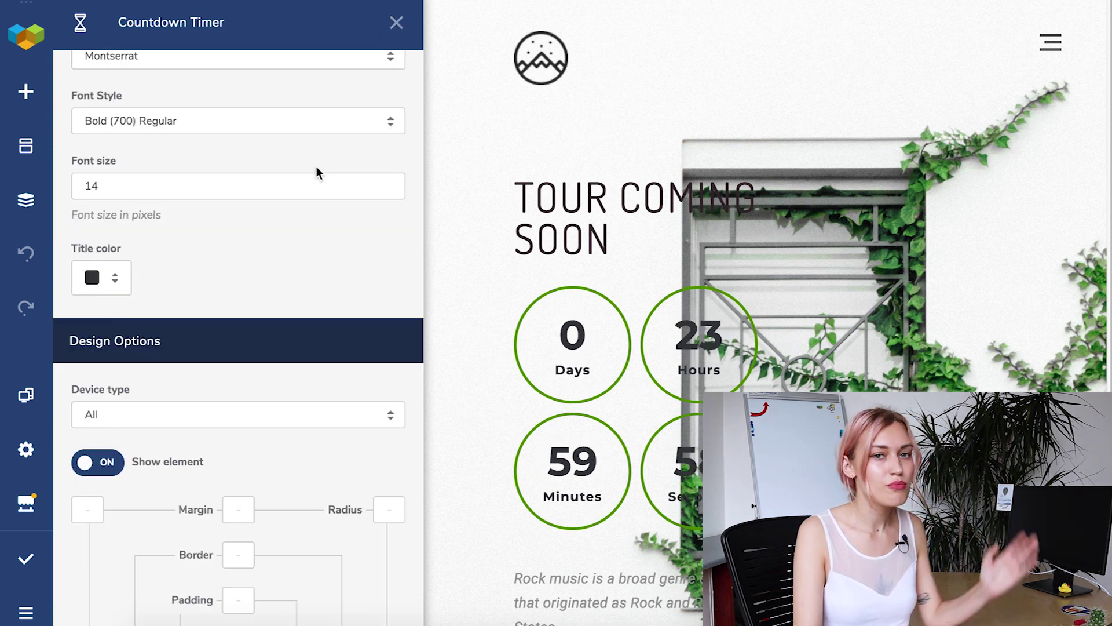
left_click(395, 23)
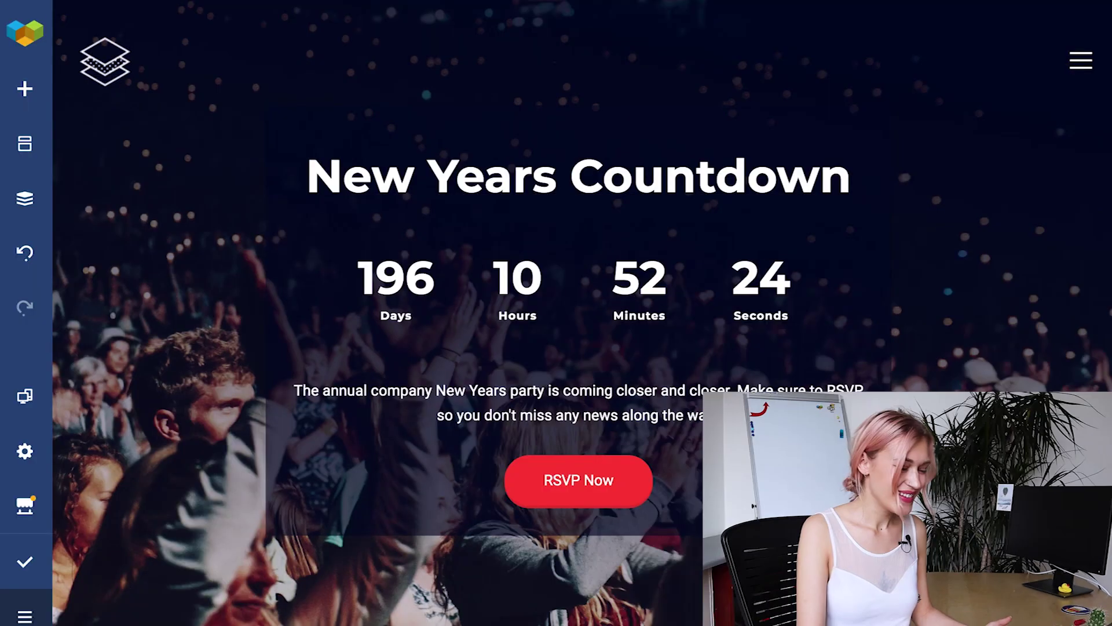
- Change the New Years Countdown's number colour to red and close its settings
mouse_move(609, 229)
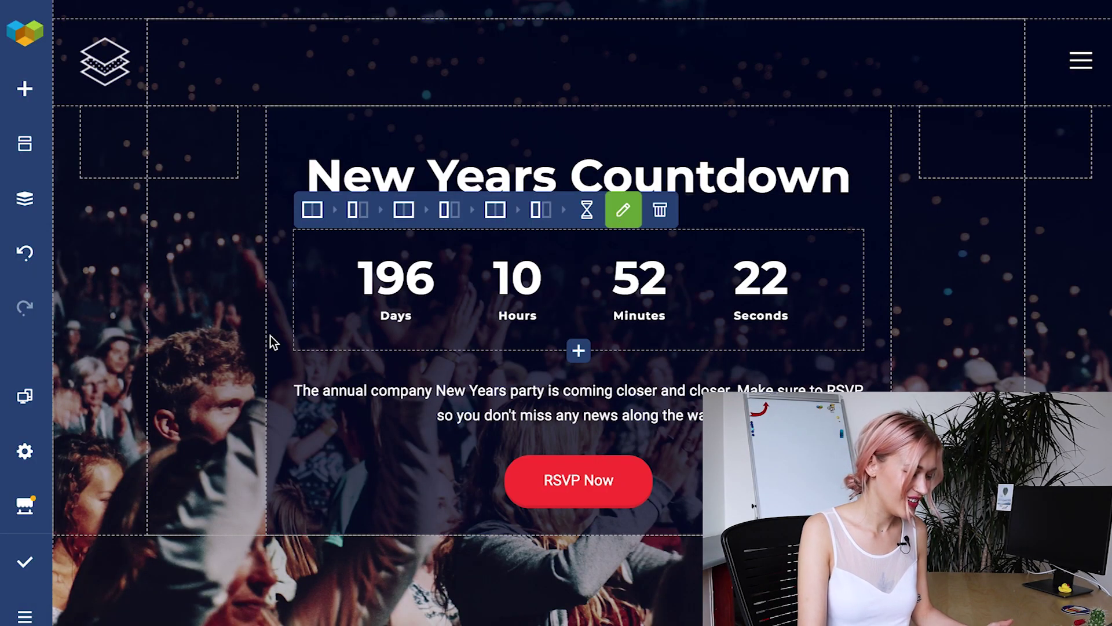
scroll(260, 336, "down", 4)
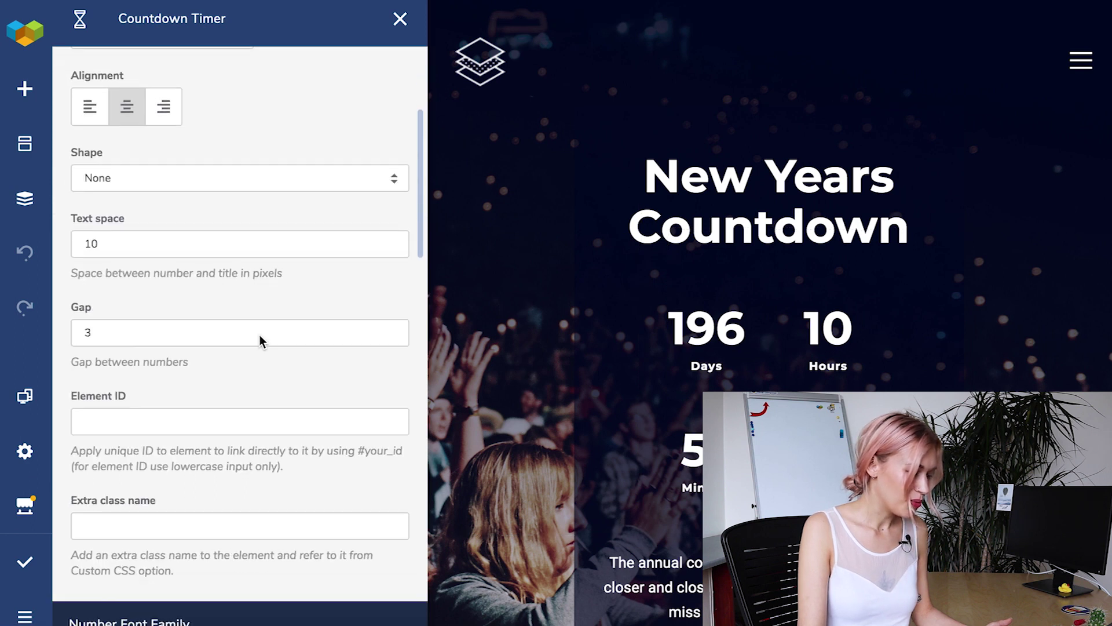
scroll(260, 335, "down", 7)
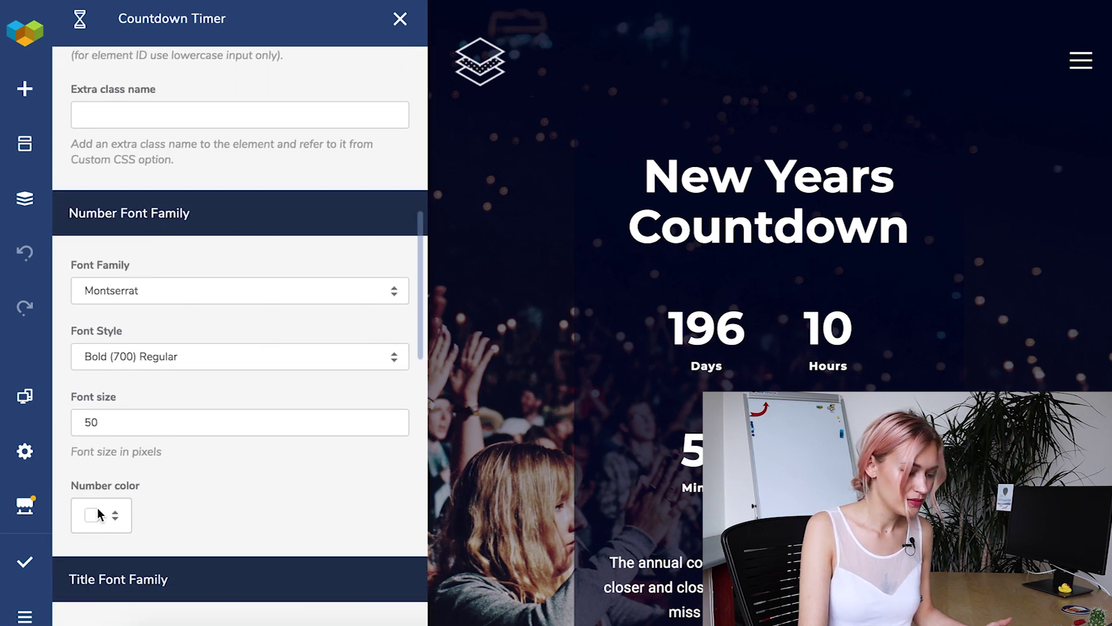
left_click(100, 514)
left_click(286, 542)
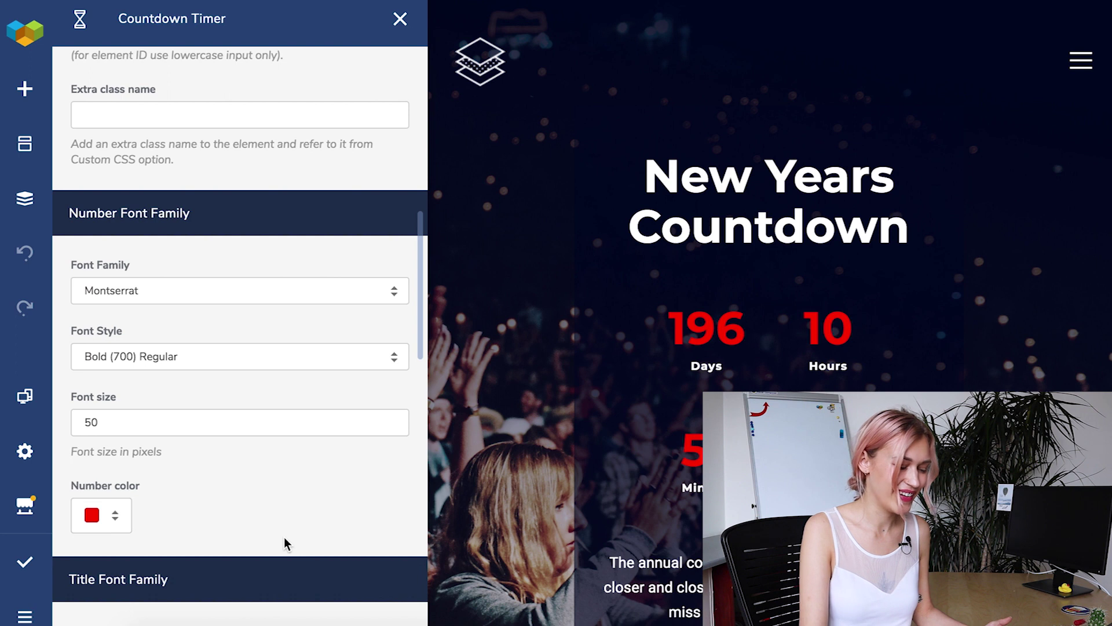
left_click(23, 615)
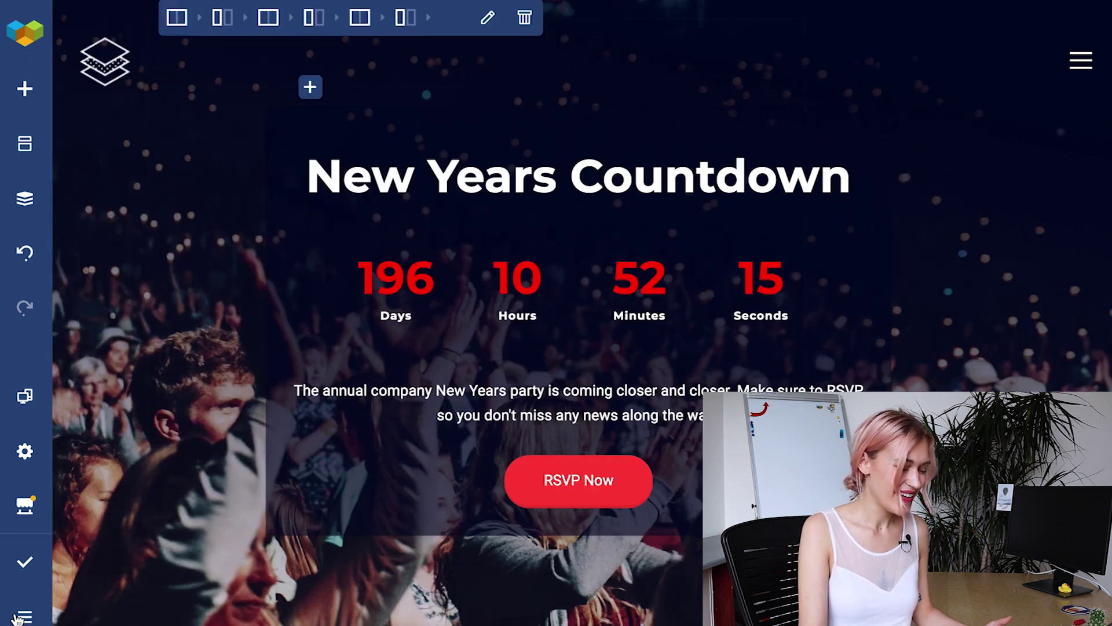